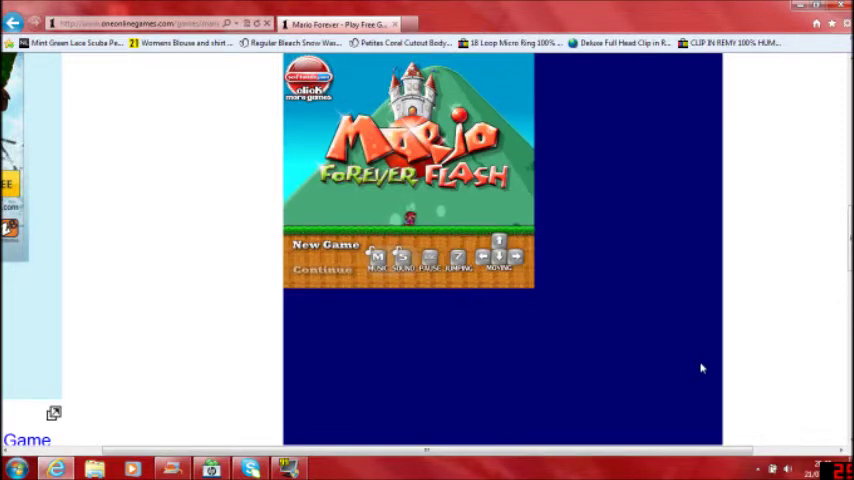
Select New Game on the title screen to begin World 1-1.
key("Return")
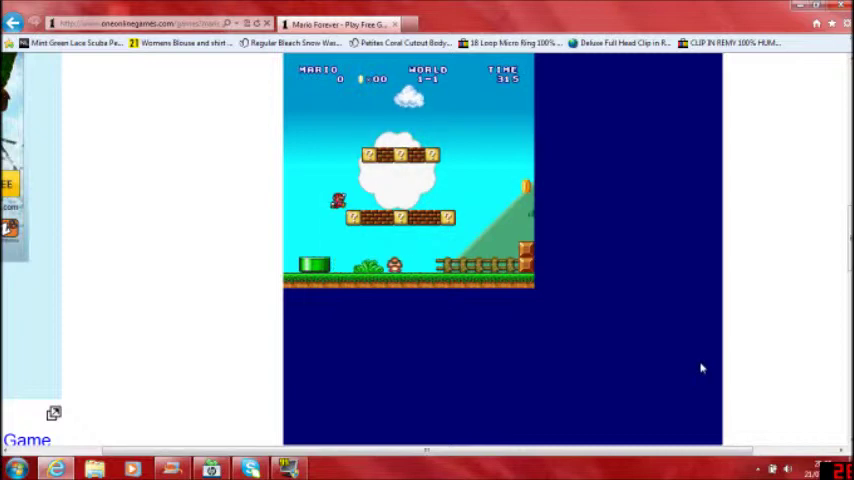
Stomp the first goomba, take the question-block coin and jump onto the brick row.
key("Up")
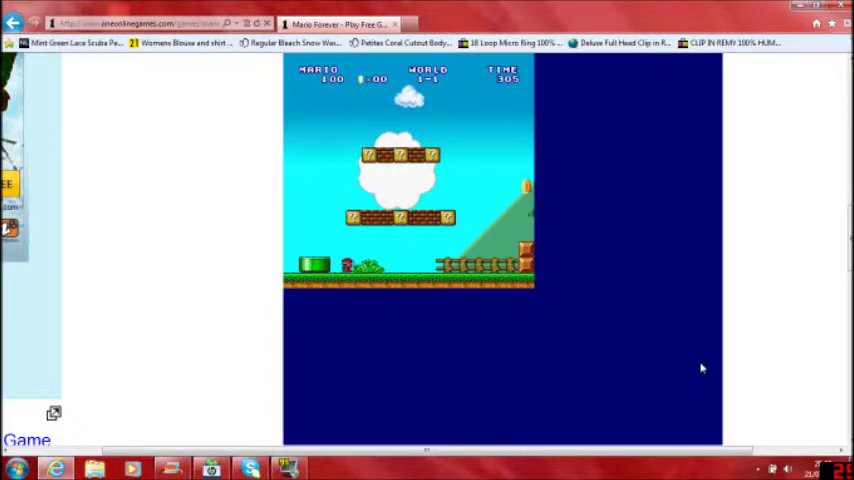
key("Up")
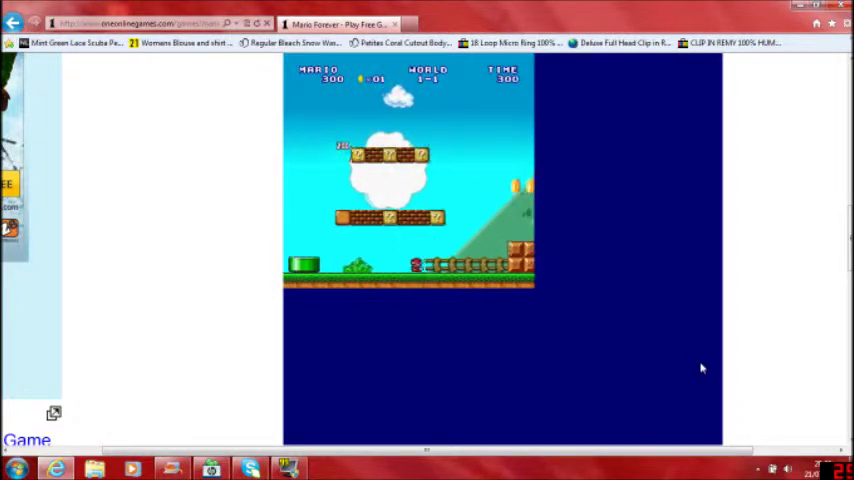
key("Up")
key("Right")
key("Up")
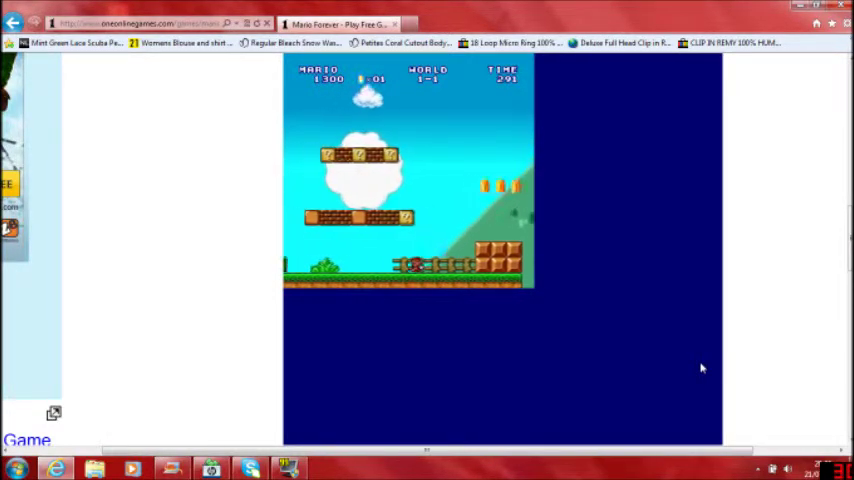
Drop down for a coin, climb the brick platform and hit its question block.
key("Right")
key("Right")
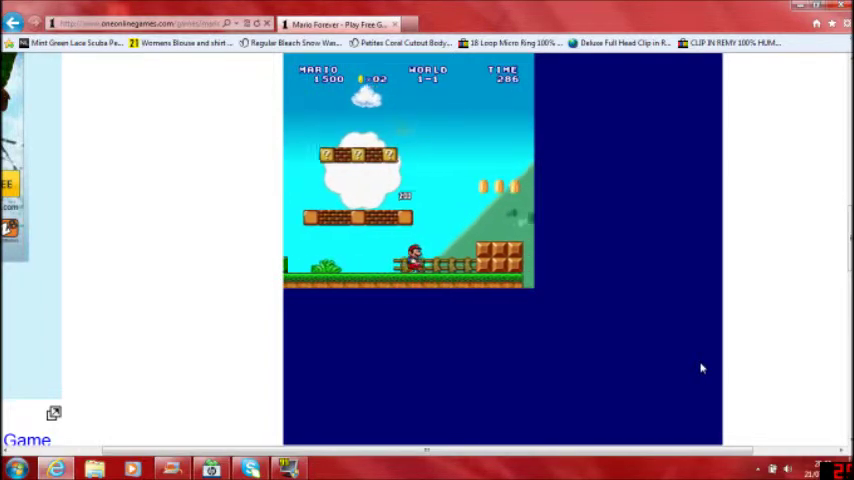
key("Up")
key("Left")
key("Up")
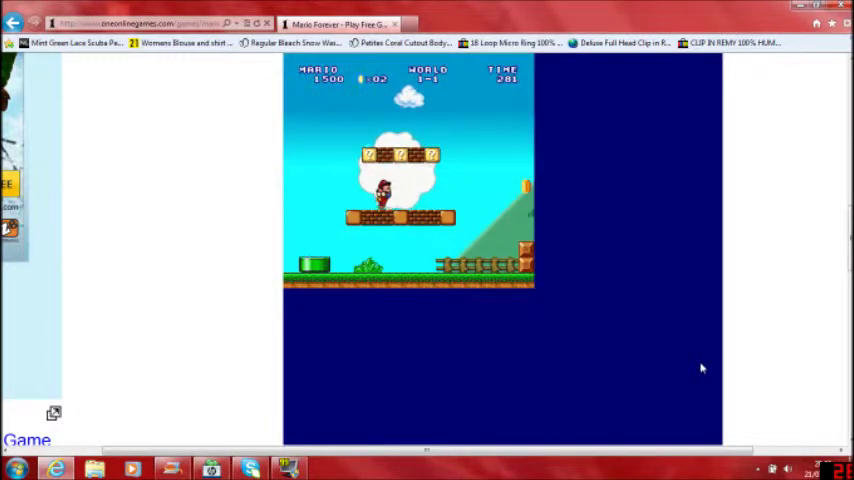
key("Left")
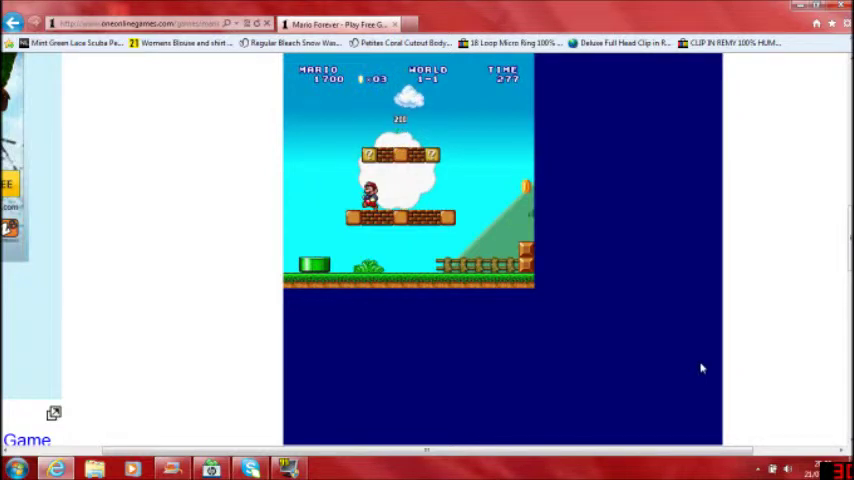
key("Up")
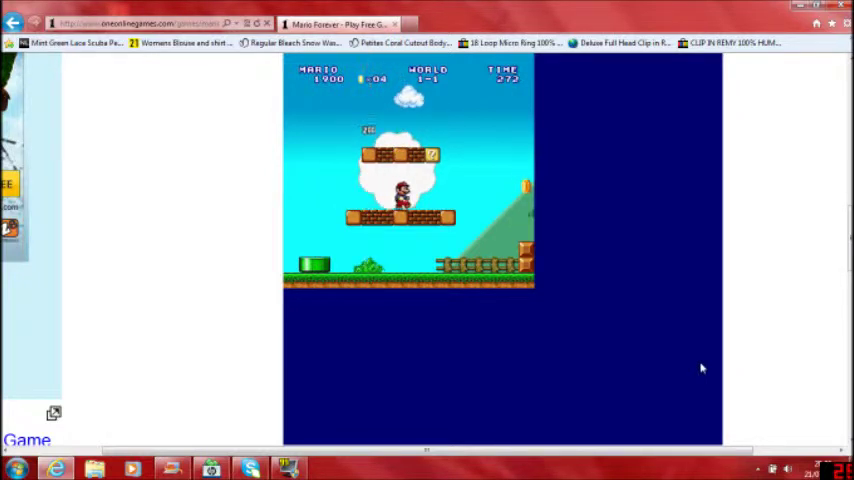
key("Right")
Jump right collecting the nearby coin, a floating coin and the coin row.
key("Right")
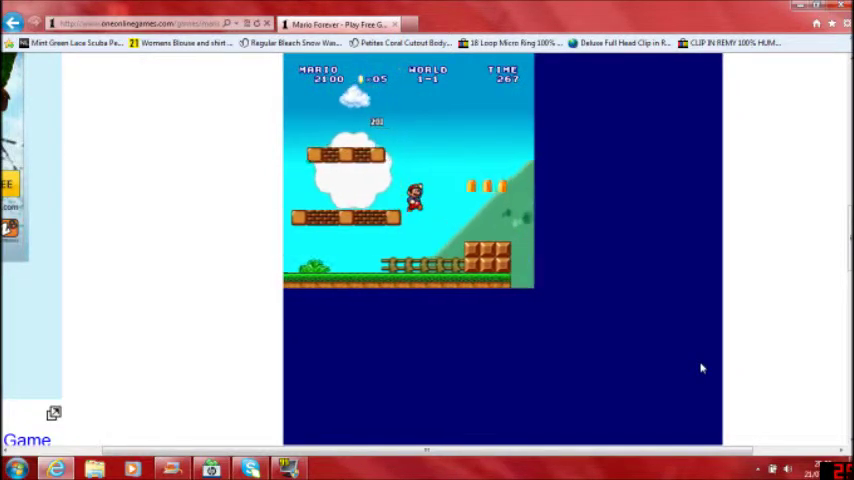
key("Up")
key("Right")
key("Up")
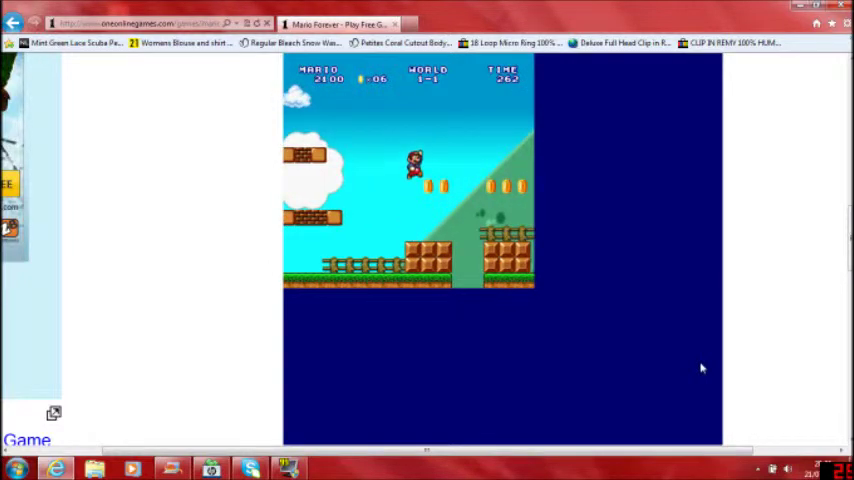
key("Right")
key("Up")
key("Up")
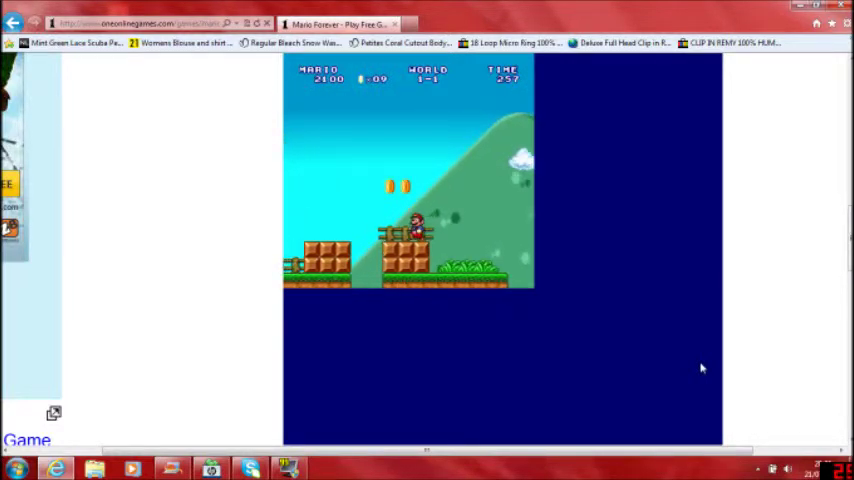
Get past the pipes grabbing coins, then hit the next question block for a coin.
key("Right")
key("Up")
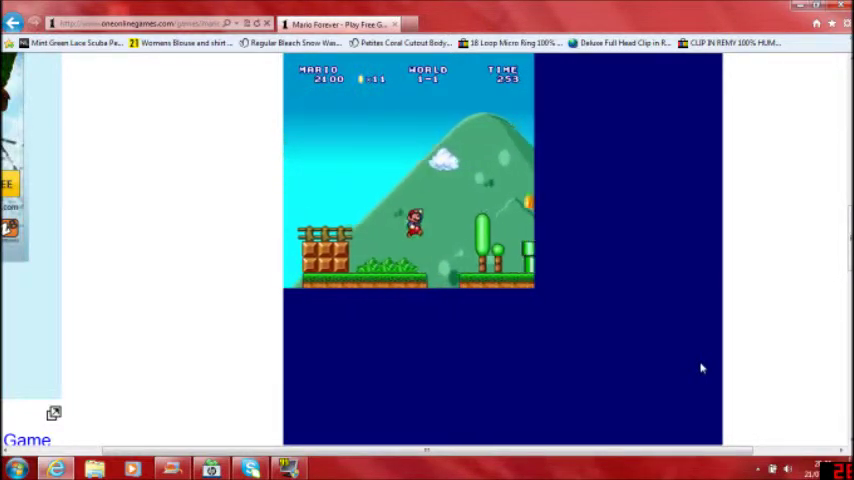
key("Right")
key("Up")
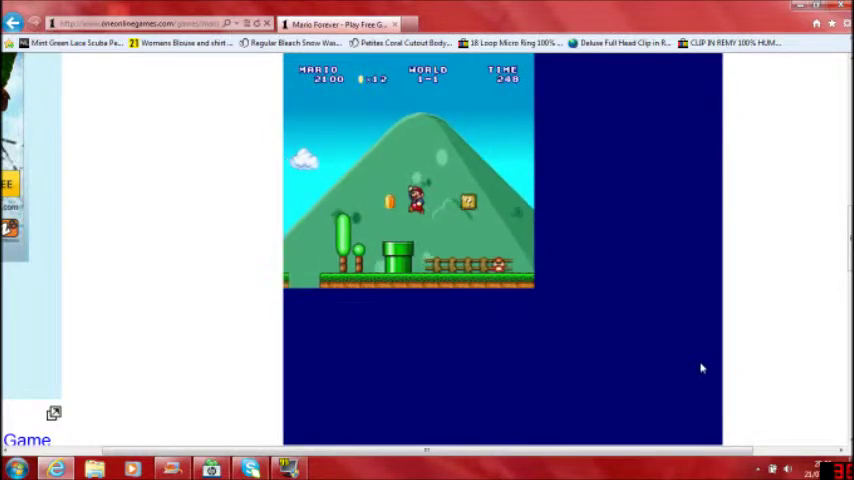
key("Up")
key("Right")
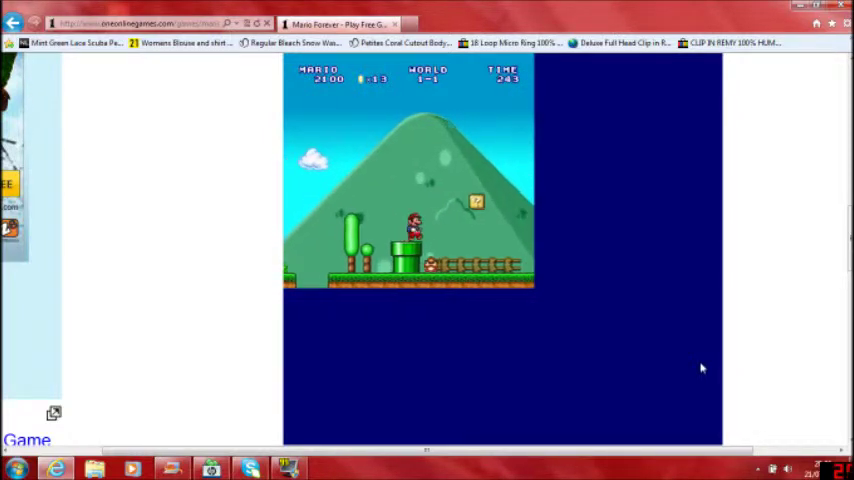
key("Up")
key("Right")
key("Up")
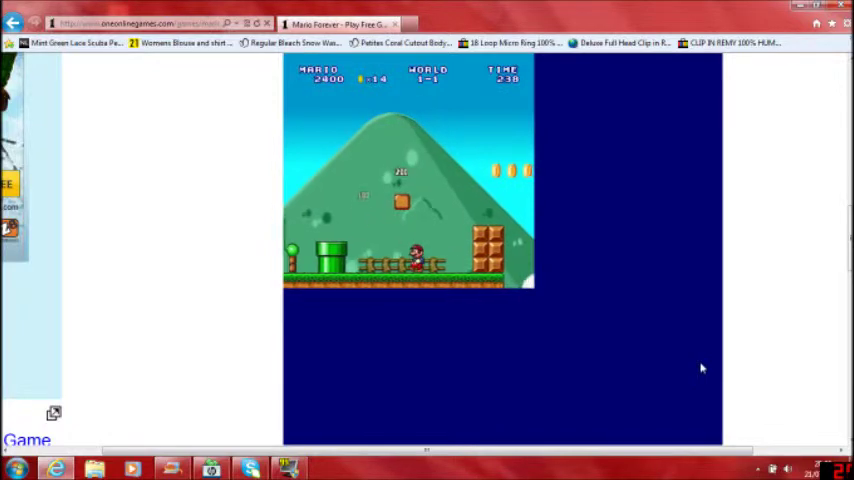
key("Right")
key("Up")
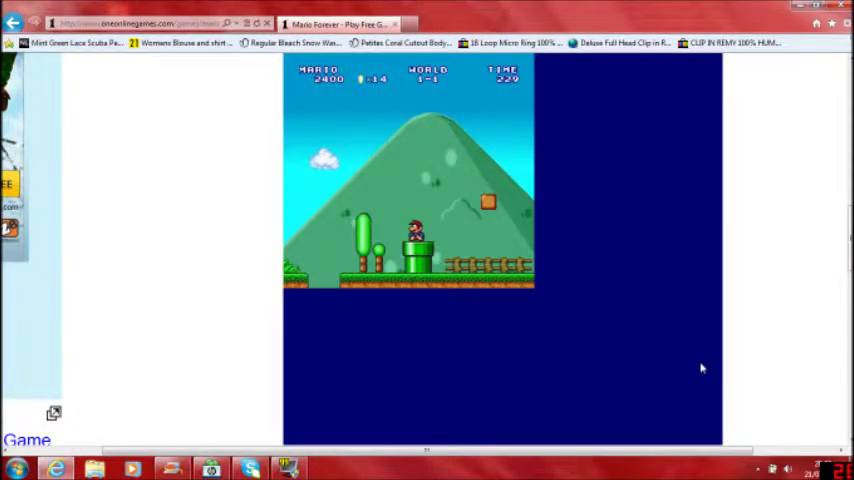
Jump across the brick stacks collecting coins, up toward the floating brick platform.
key("Right")
key("Right")
key("Right")
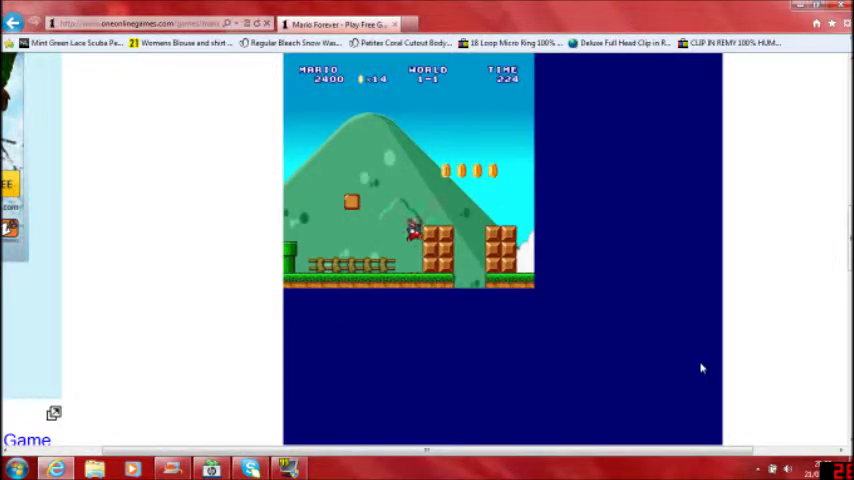
key("Right")
key("Up")
key("Right")
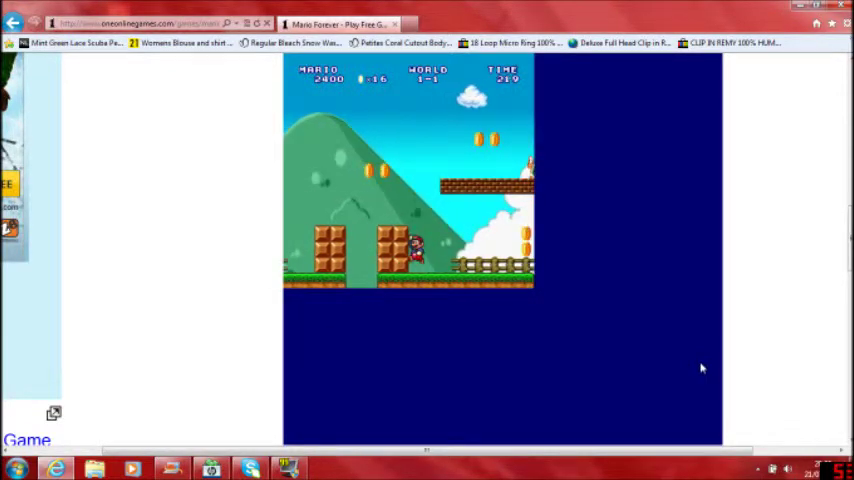
key("Right")
key("Right")
key("Up")
key("Right")
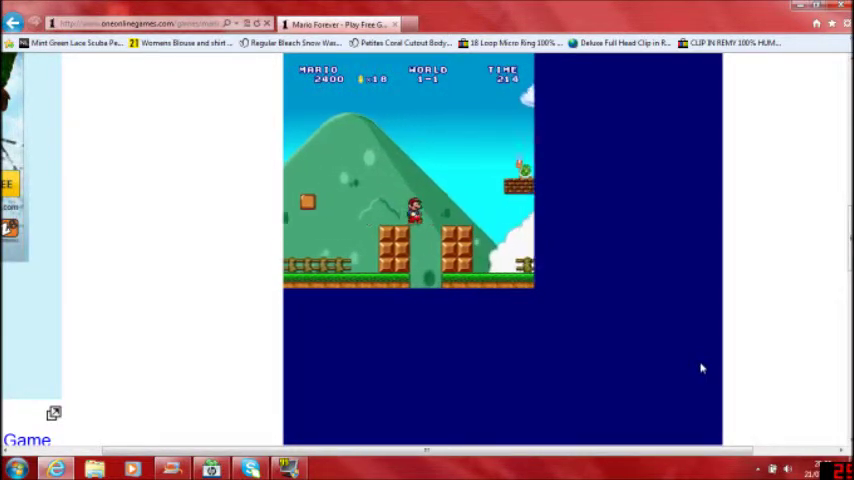
key("Right")
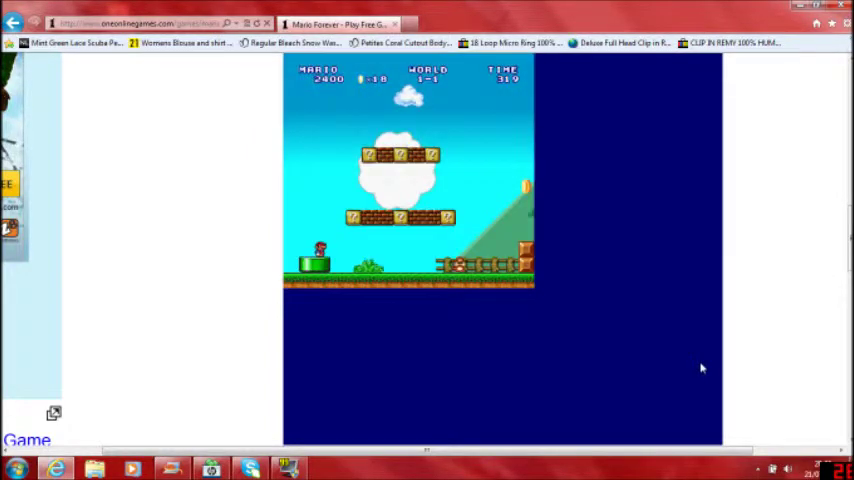
Jump onto the bricks and across the pipes, grabbing coins along the way.
key("Right")
key("Up")
key("Right")
key("Right")
key("Right")
key("Up")
key("Right")
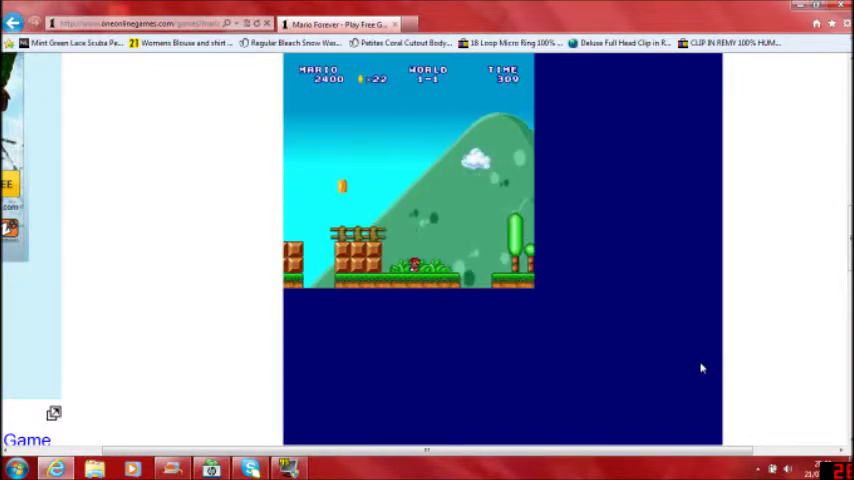
key("Up")
Collect the coin rows and climb onto the edge of the brick platform.
key("Right")
key("Up")
key("Right")
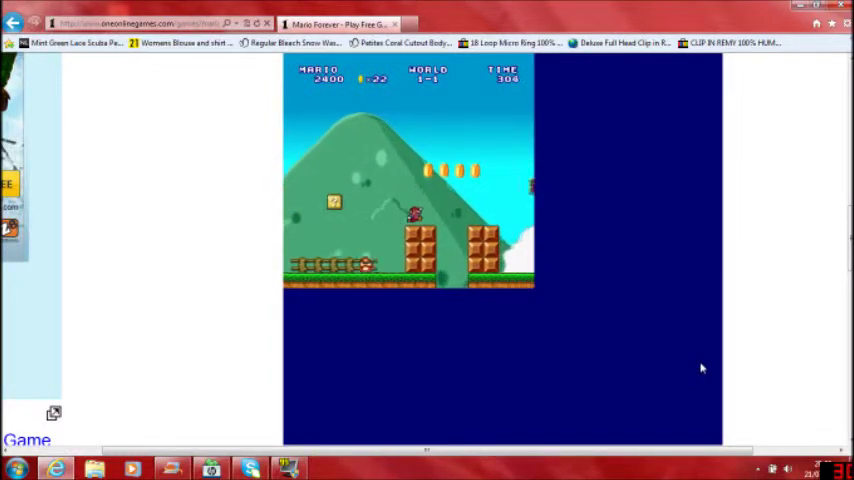
key("Up")
key("Right")
key("Up")
key("Right")
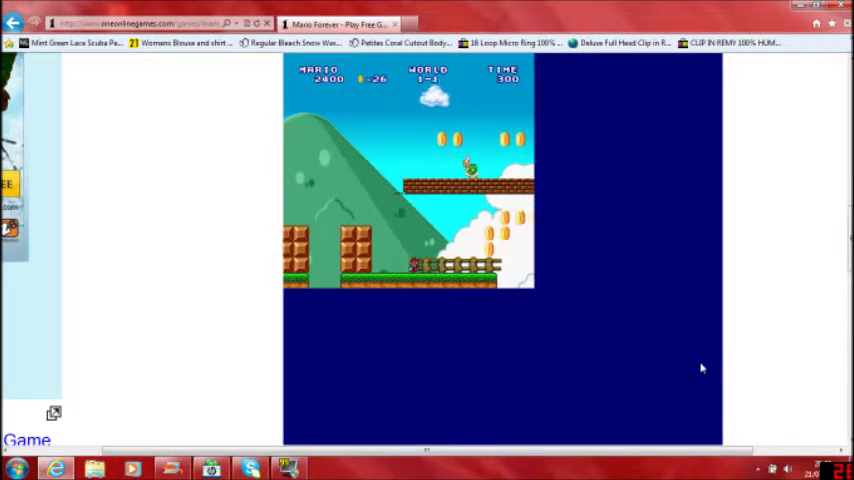
key("Right")
key("Right")
key("Right")
key("Right")
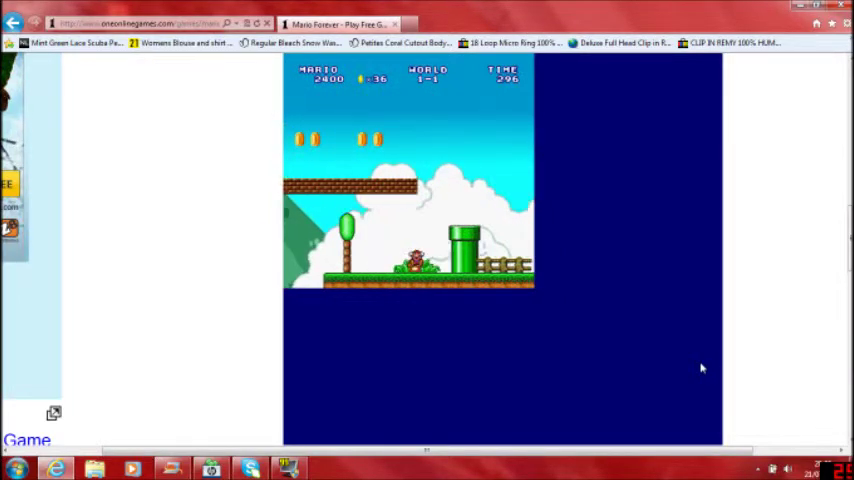
key("Up")
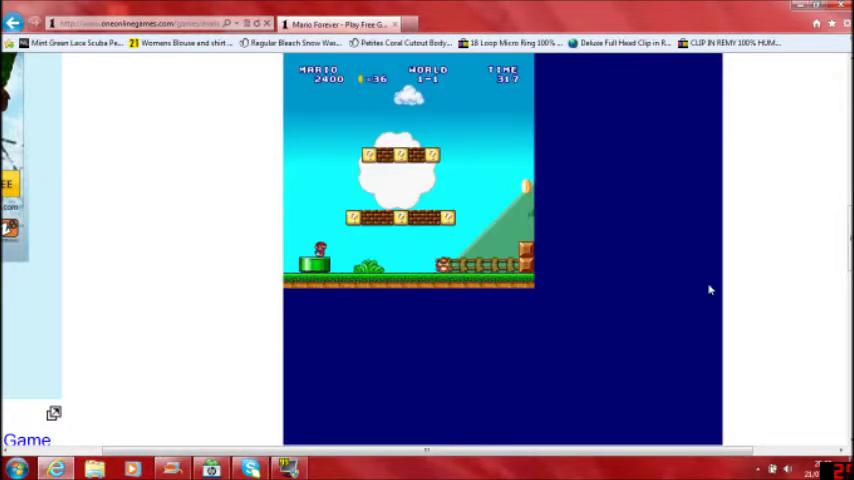
Run right through the level, jumping for coins along the way.
key("Right")
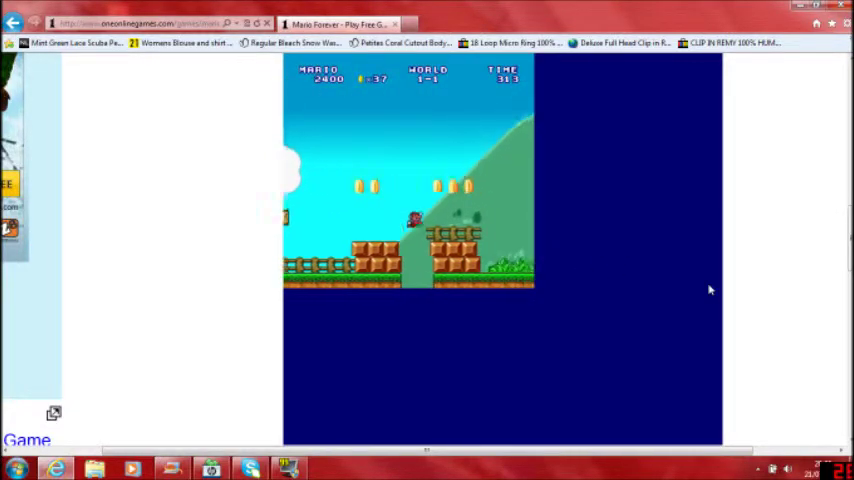
key("Right")
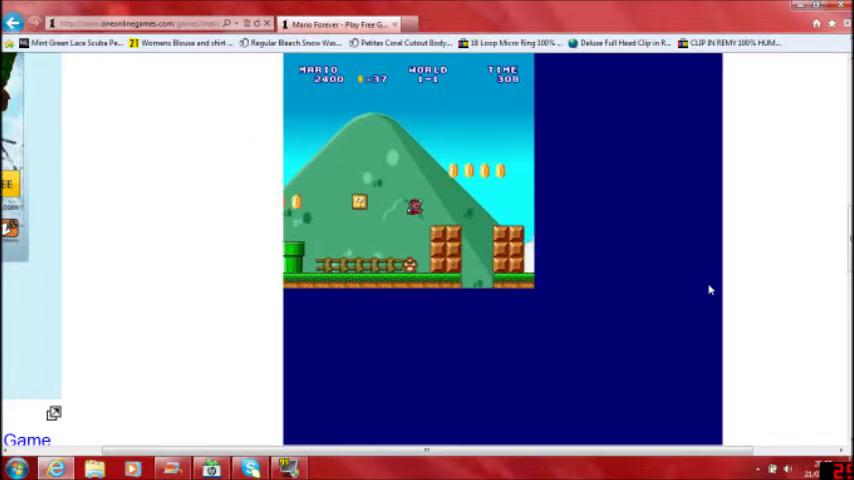
key("Right")
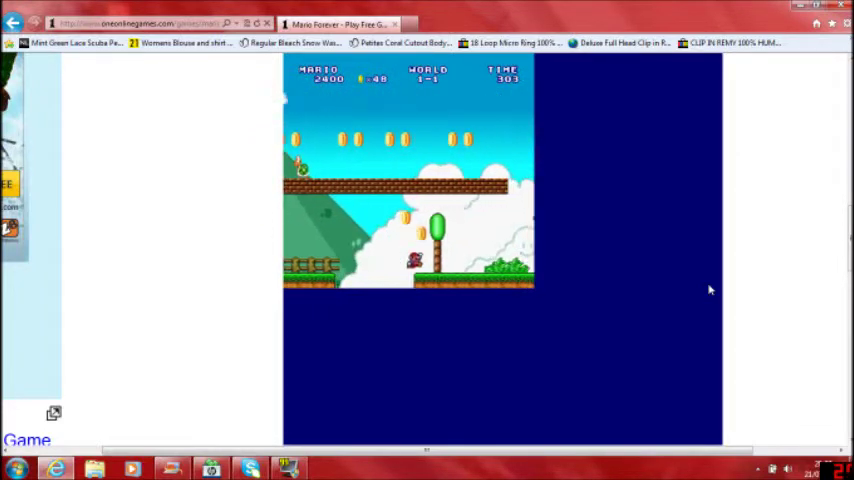
key("Right")
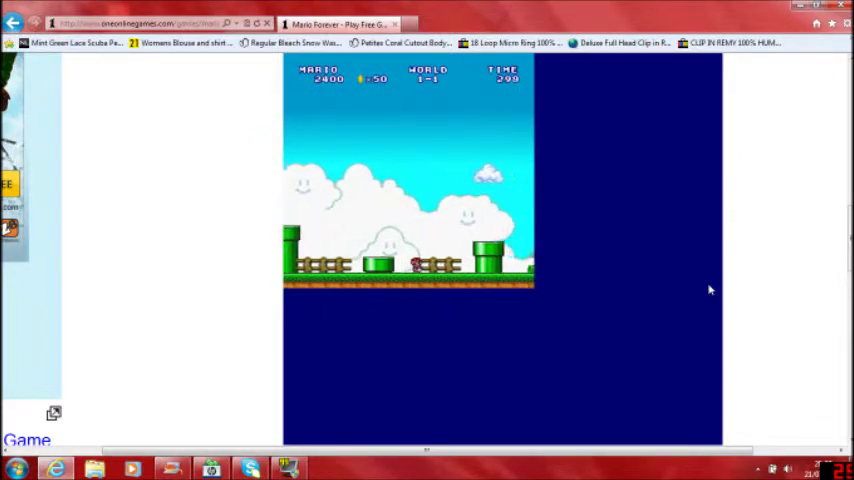
key("Right")
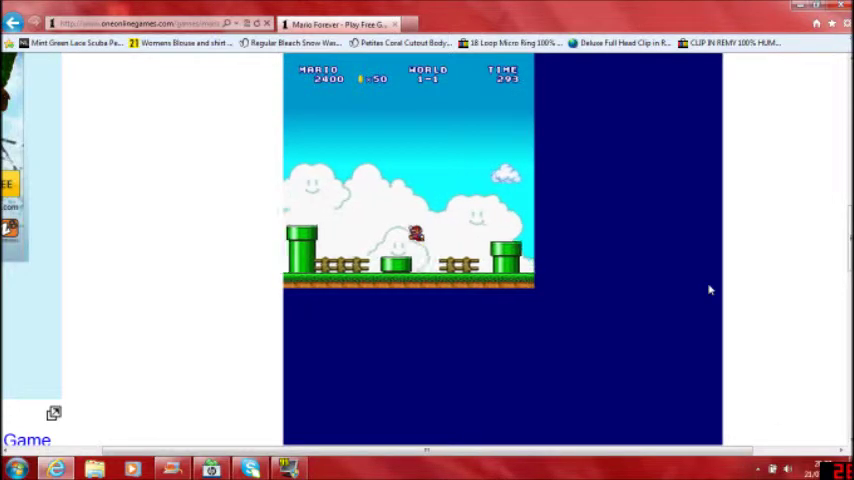
key("Right")
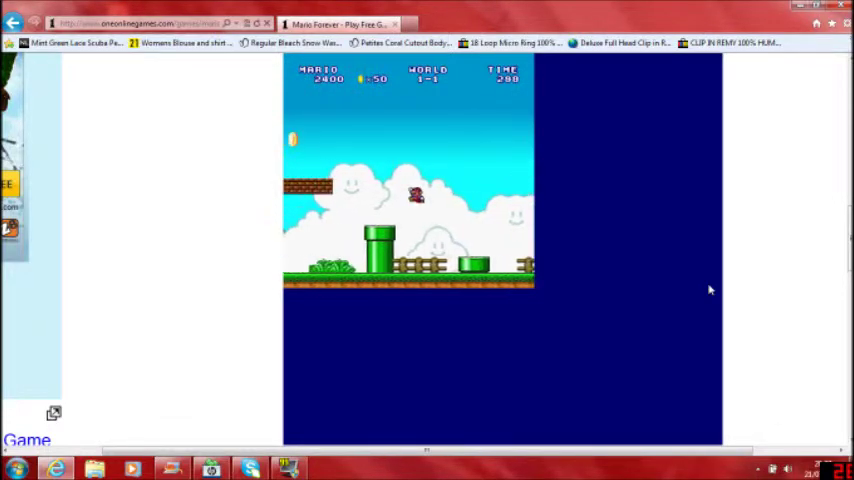
key("Right")
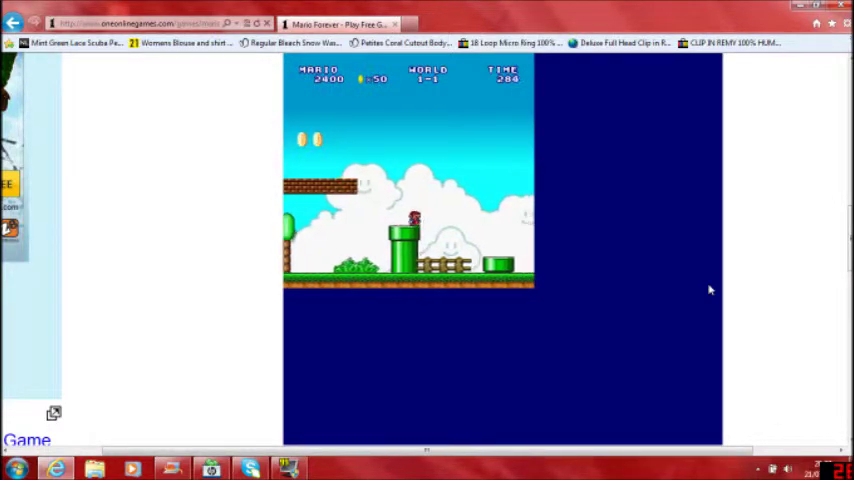
key("Up")
key("Up")
key("Right")
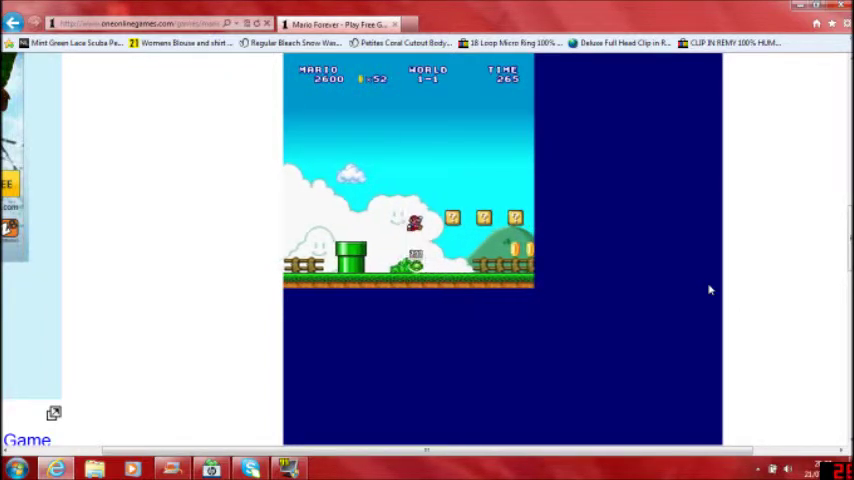
Pass the enemies, reach the raised platform, stomp enemies and land on the bricks.
key("Right")
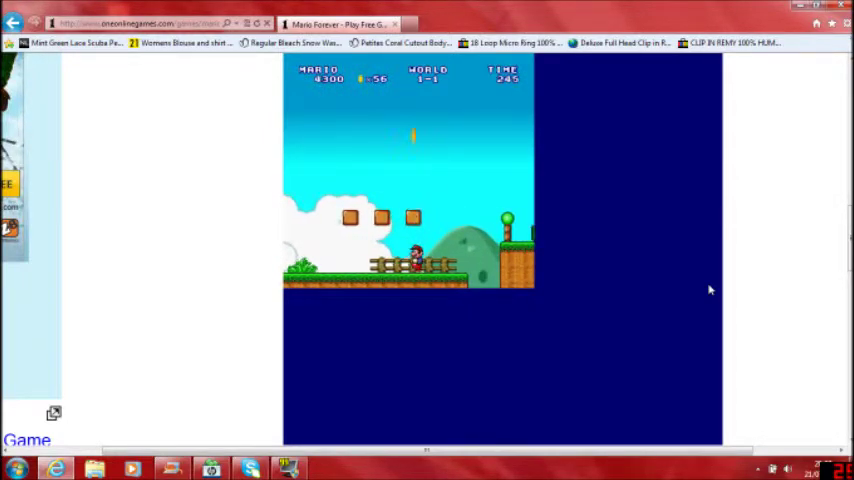
key("Right")
key("Up")
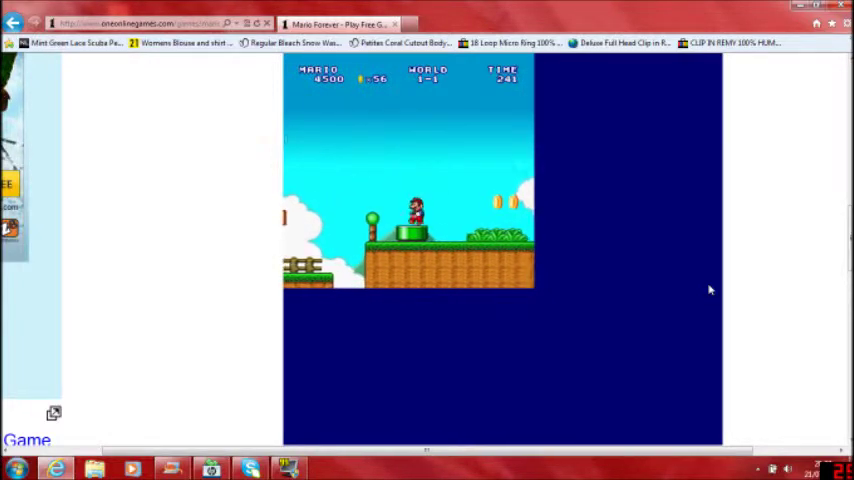
key("Right")
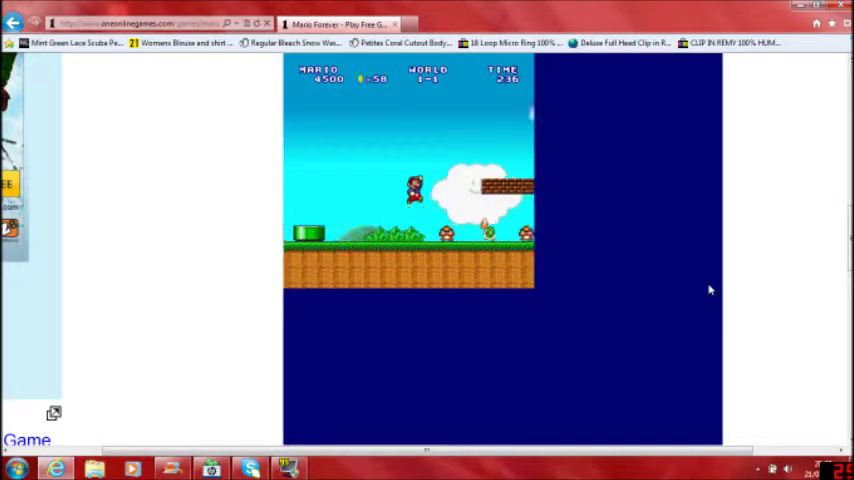
key("Up")
key("Right")
key("Up")
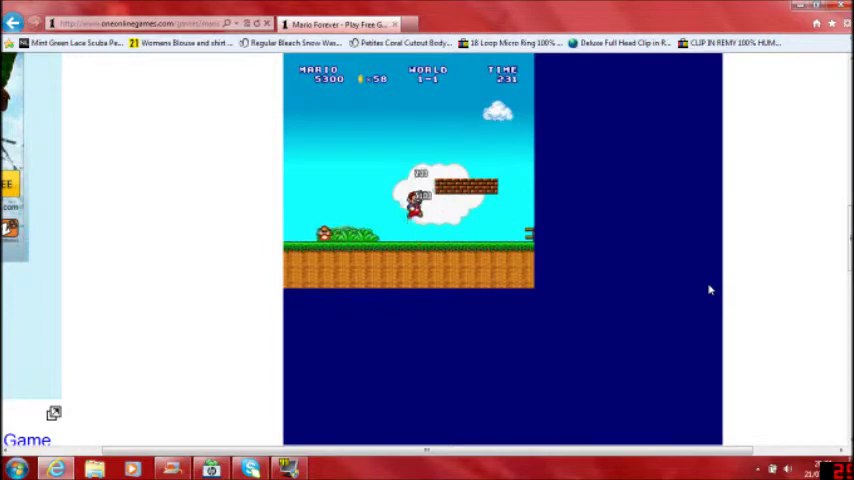
key("Right")
key("Up")
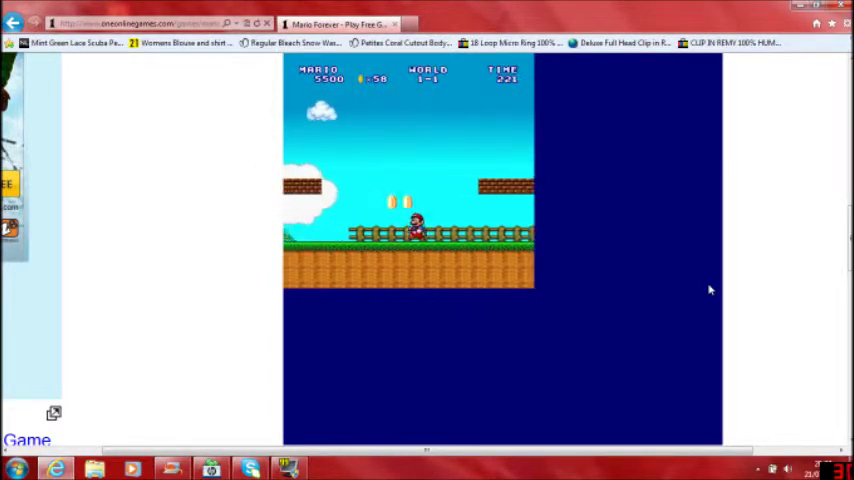
Jump for the last coins, clear the pipe area and reach the goal at 10820 points.
key("Up")
key("Right")
key("Right")
key("Up")
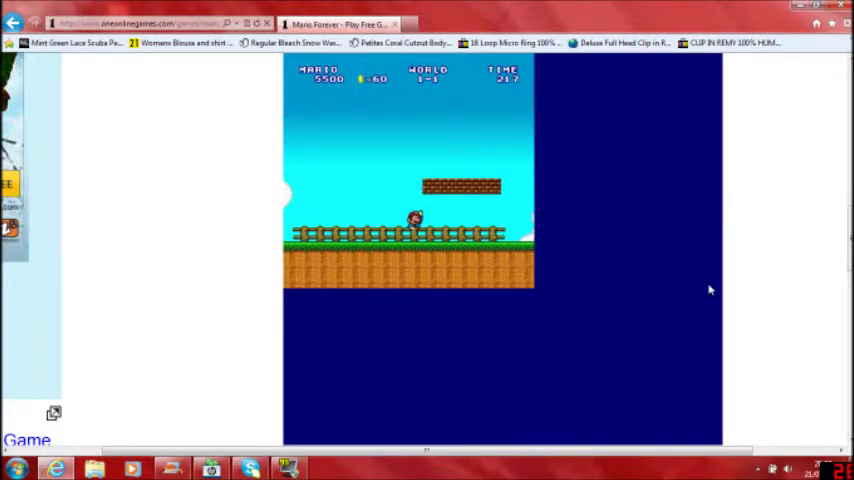
key("Right")
key("Up")
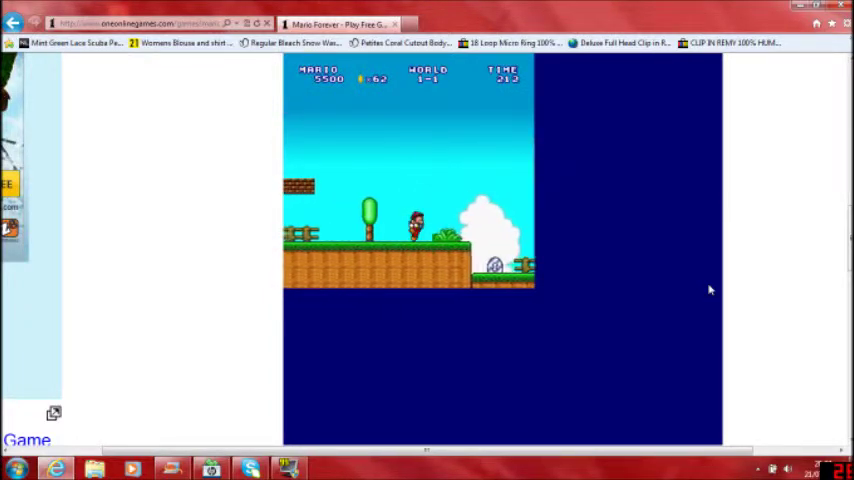
key("Right")
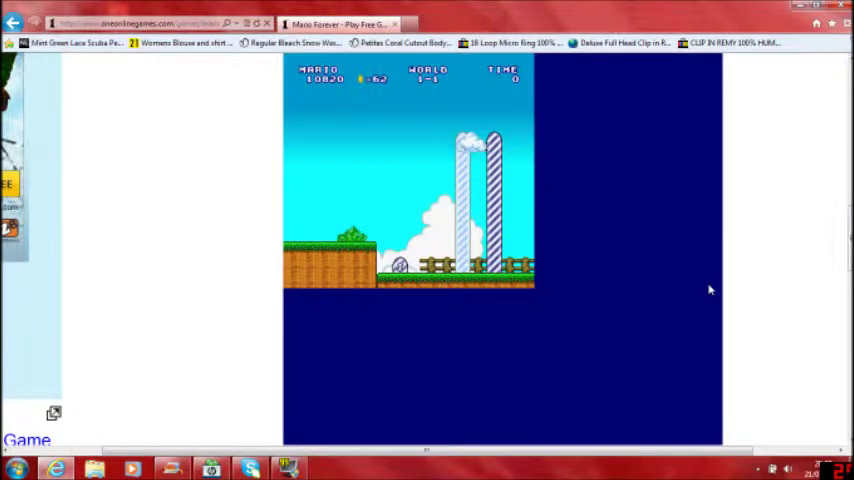
key("Right")
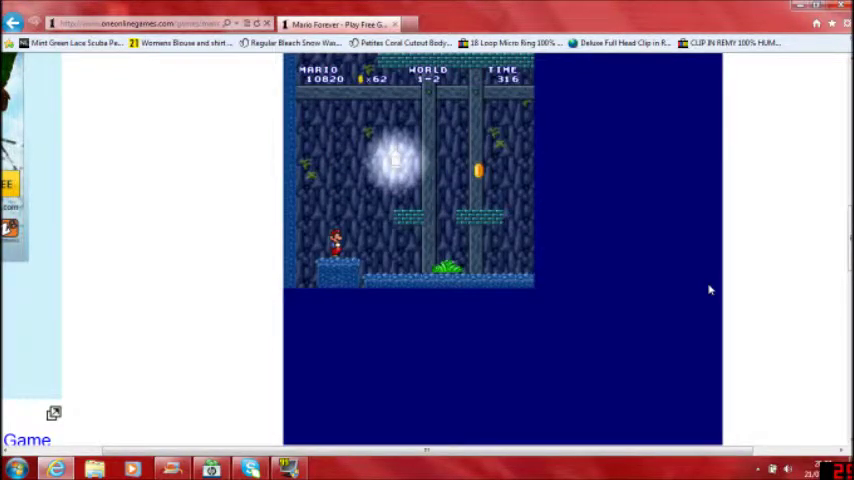
Move across the World 1-2 cave floor, jumping toward a ledge.
key("Right")
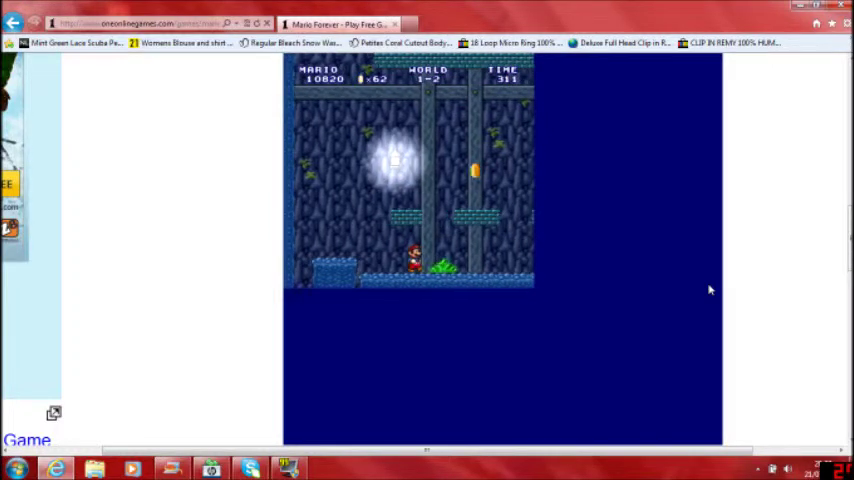
key("Up")
key("Up")
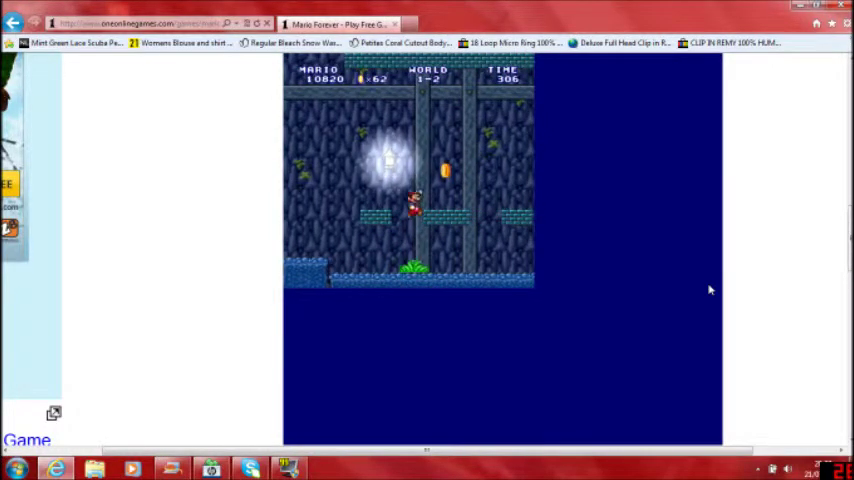
key("Left")
key("Up")
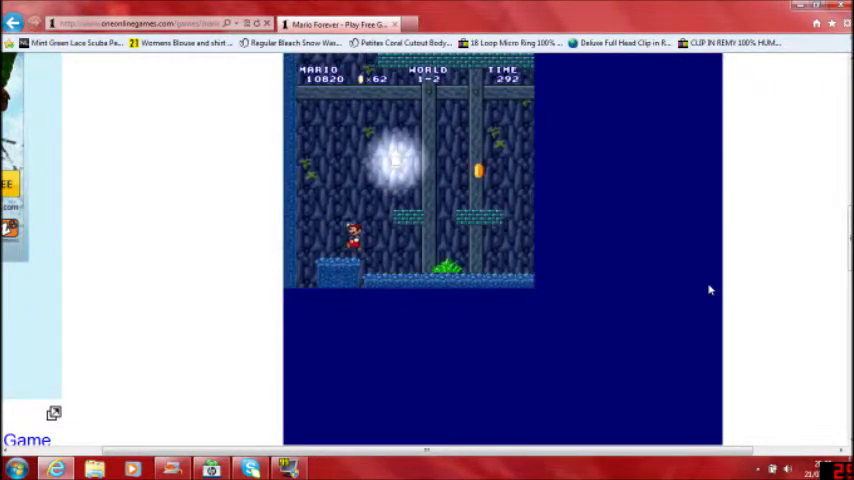
key("Right")
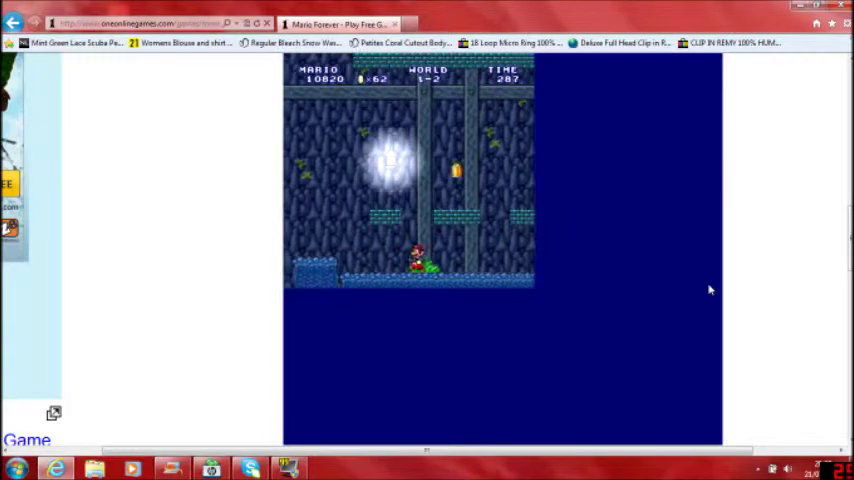
key("Left")
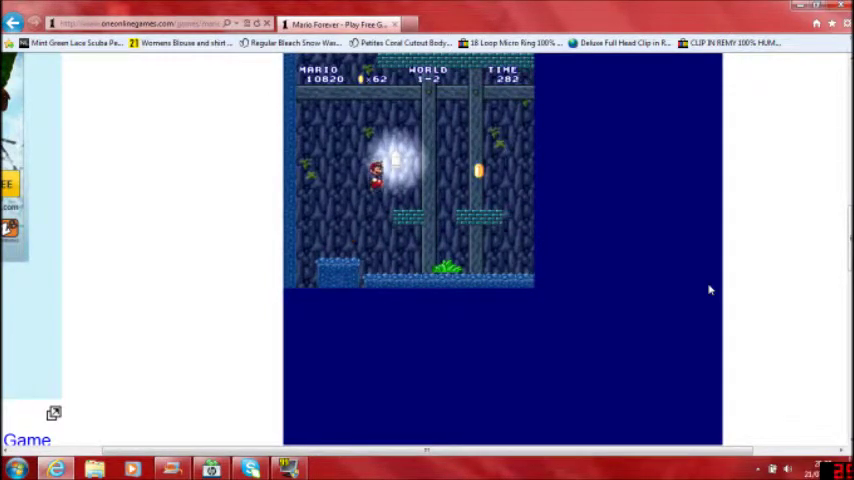
Jump up-right for the 63rd coin and move on past the pipe.
key("Right")
key("Up")
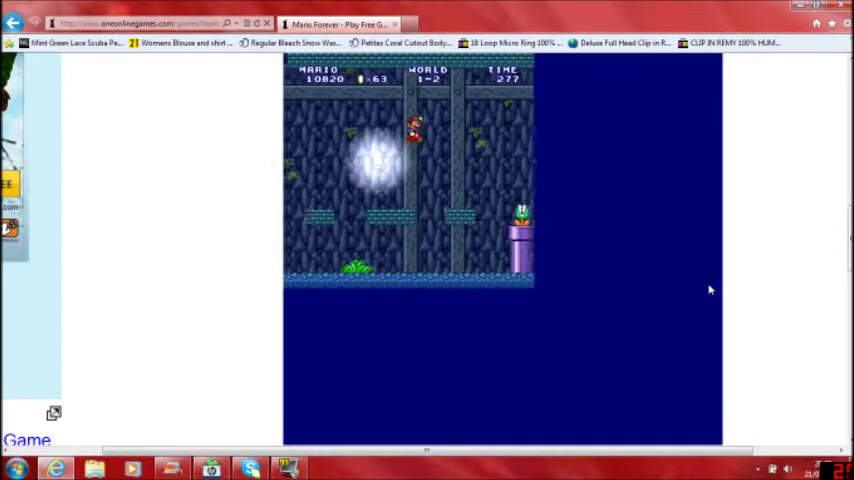
key("Right")
key("Up")
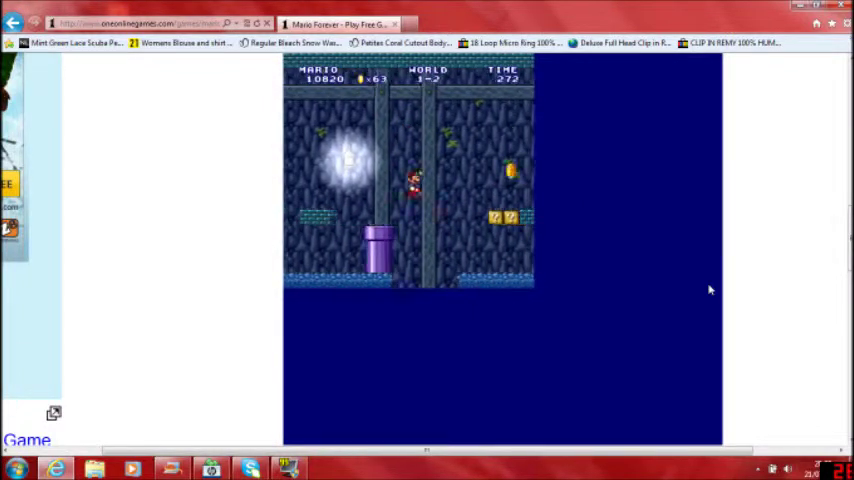
key("Right")
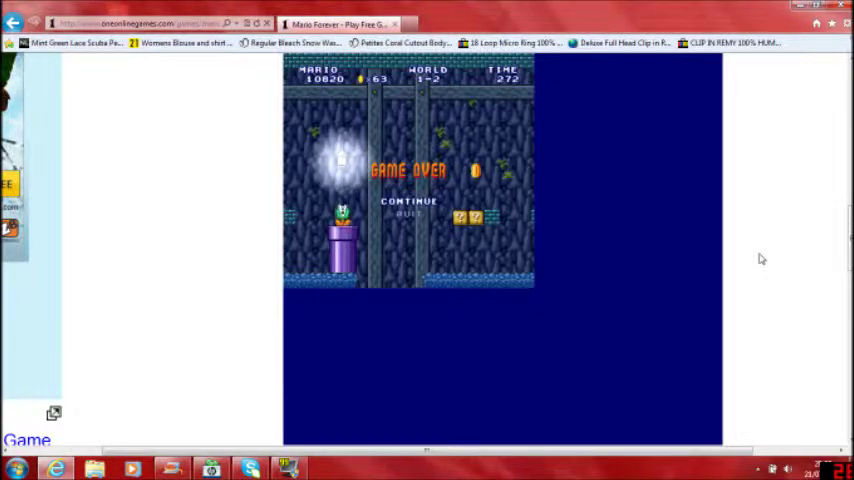
Continue after the game over and jump onto the platform for coins.
key("Return")
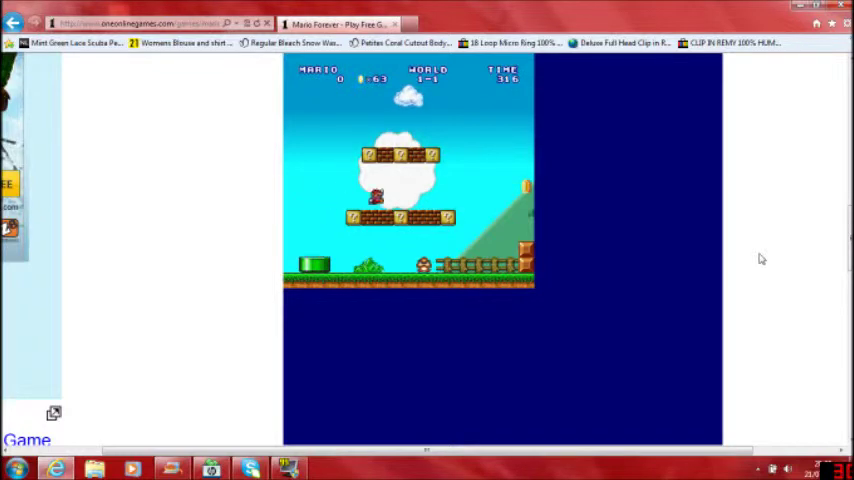
key("Right")
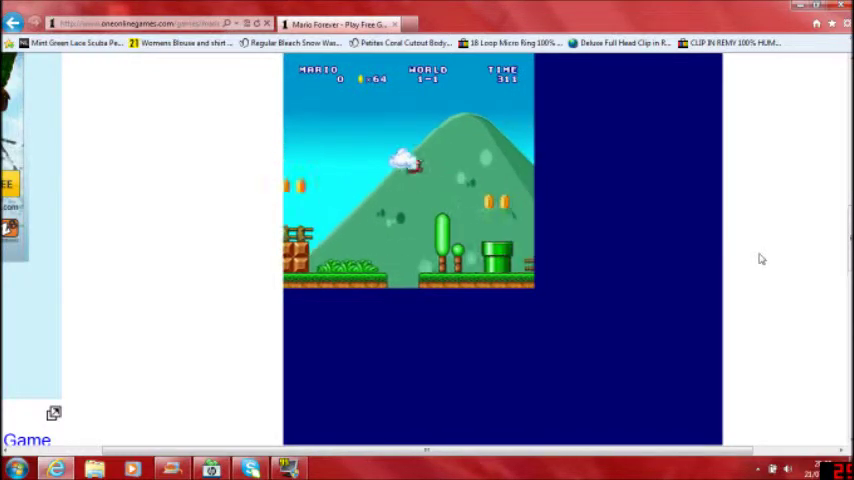
key("Right")
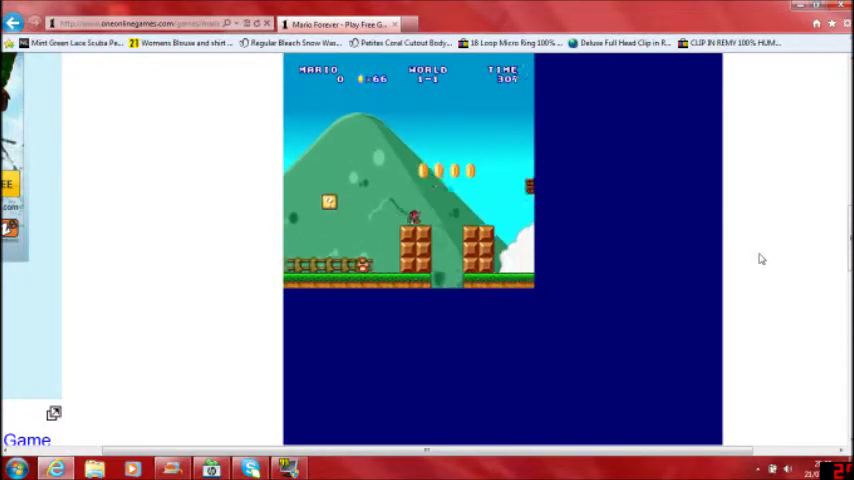
key("Right")
key("Up")
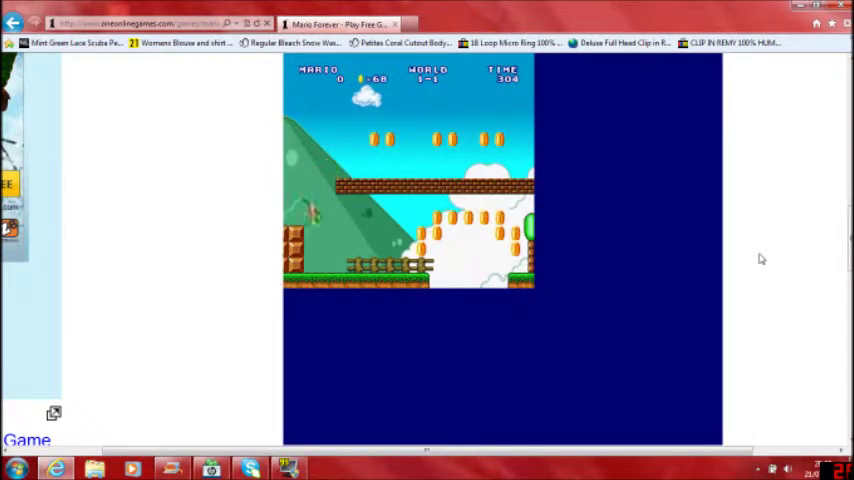
Jump right past the question blocks toward the green pipes, reaching 72 coins.
key("Right")
key("Up")
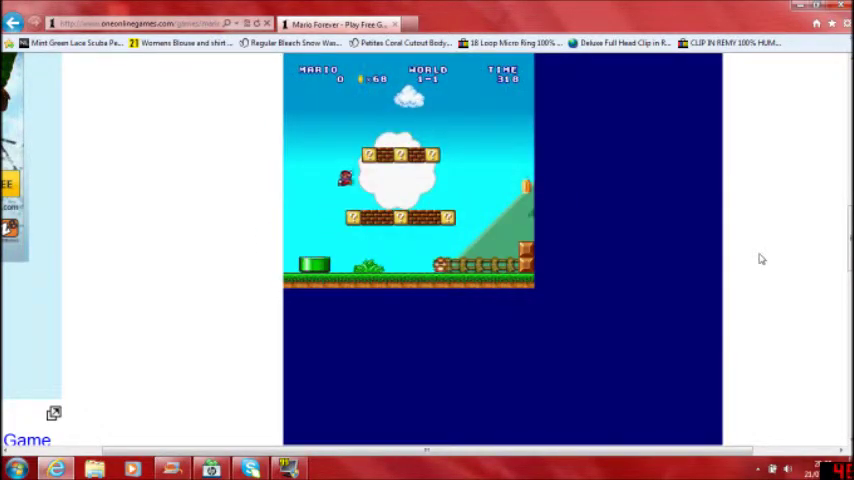
key("Right")
key("Up")
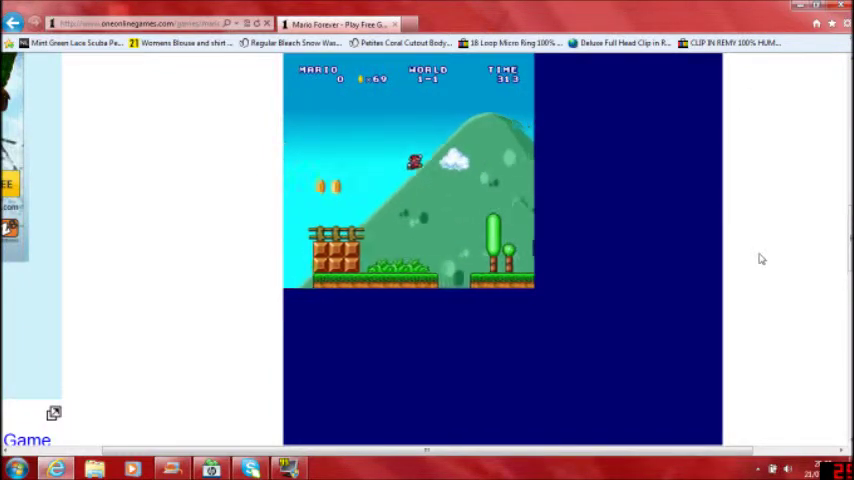
key("Right")
key("Up")
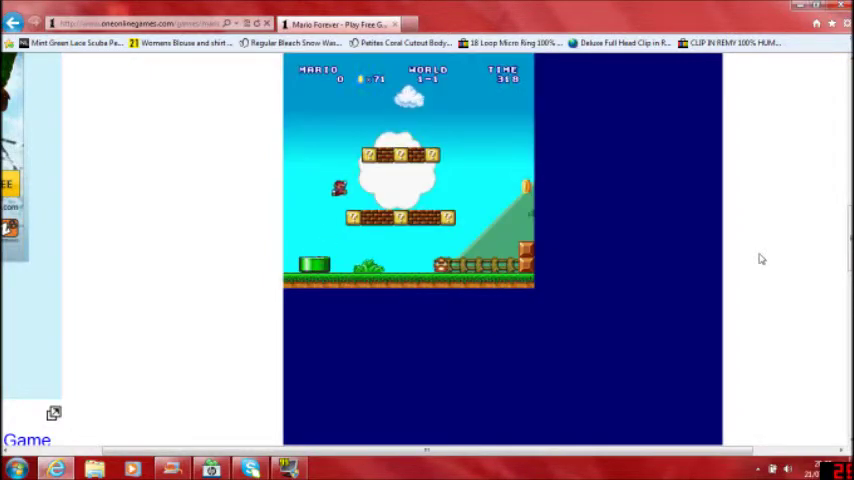
key("Right")
key("Up")
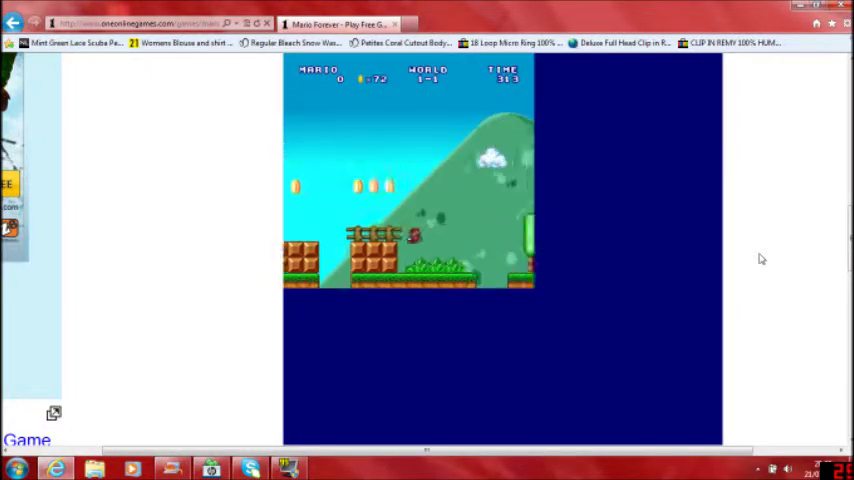
key("Right")
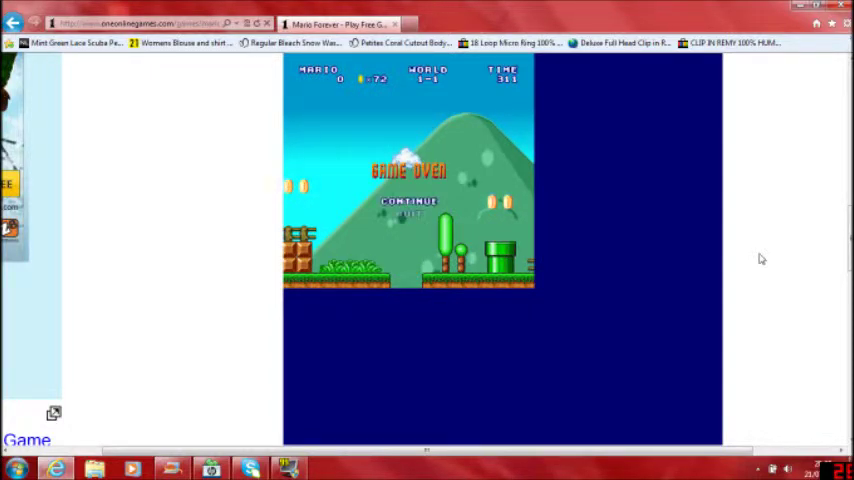
Continue the game and run past the pipe, jumping the gap toward the pipes.
key("Return")
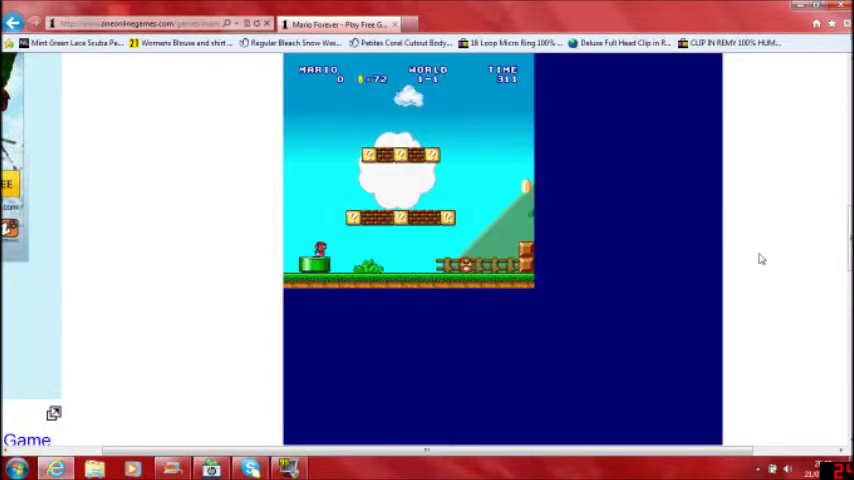
key("Right")
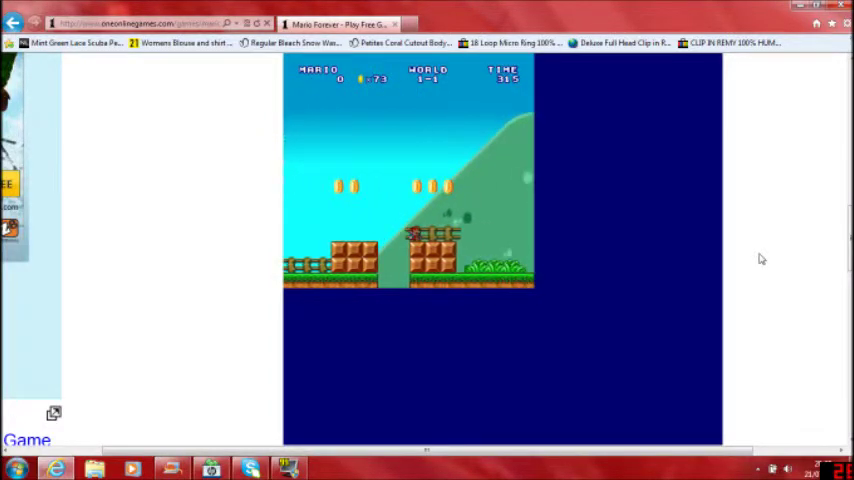
key("Right")
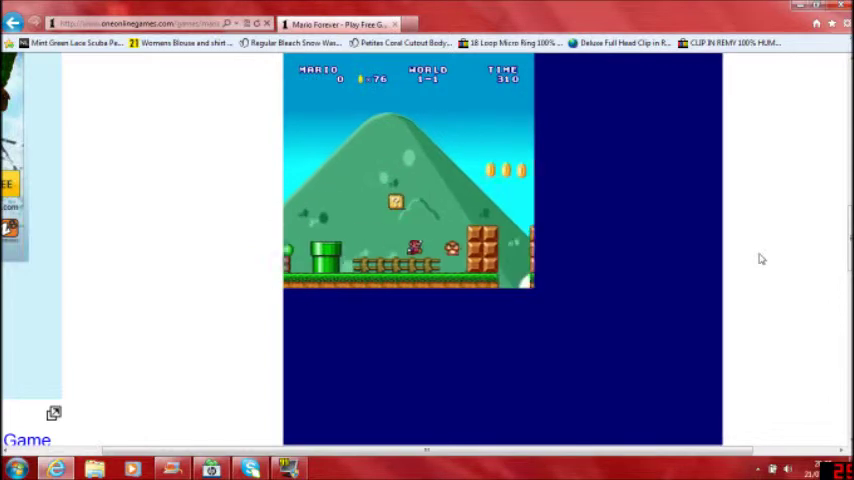
key("Right")
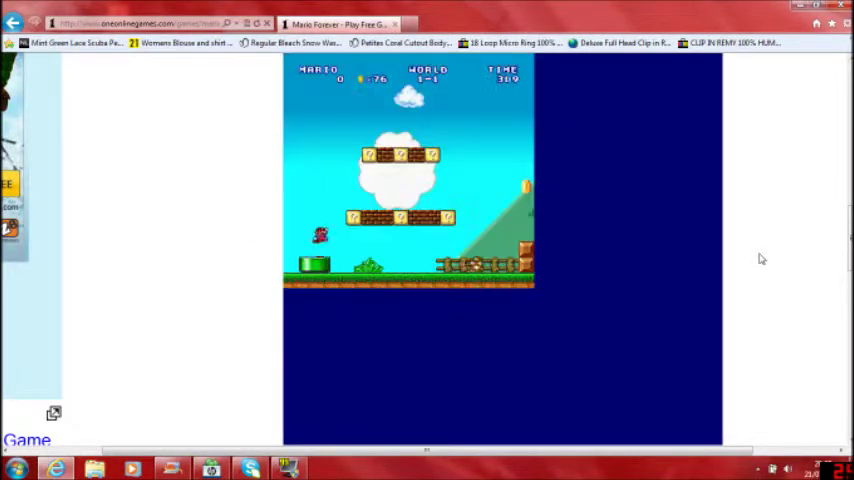
key("Right")
key("Up")
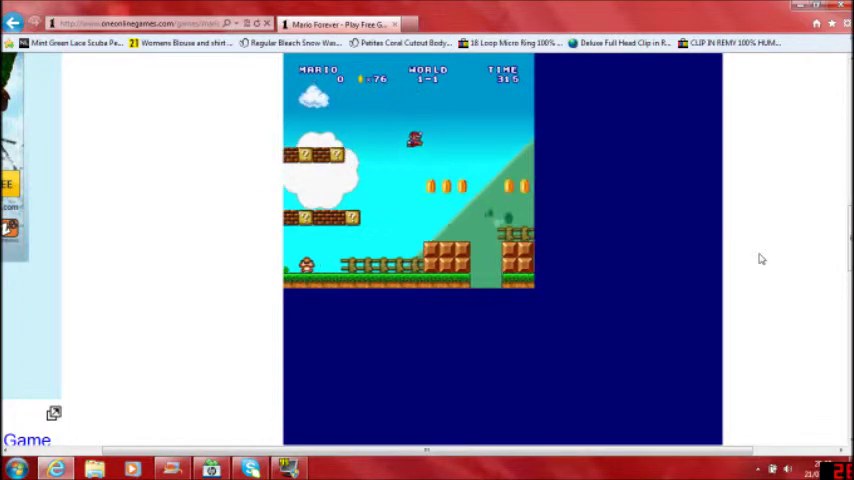
key("Right")
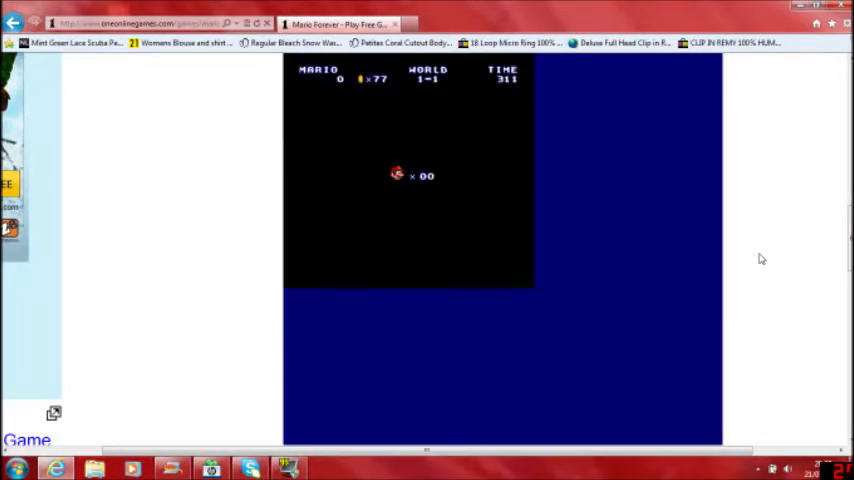
From the level start, jump the gap collecting coins and stomp an enemy.
key("Right")
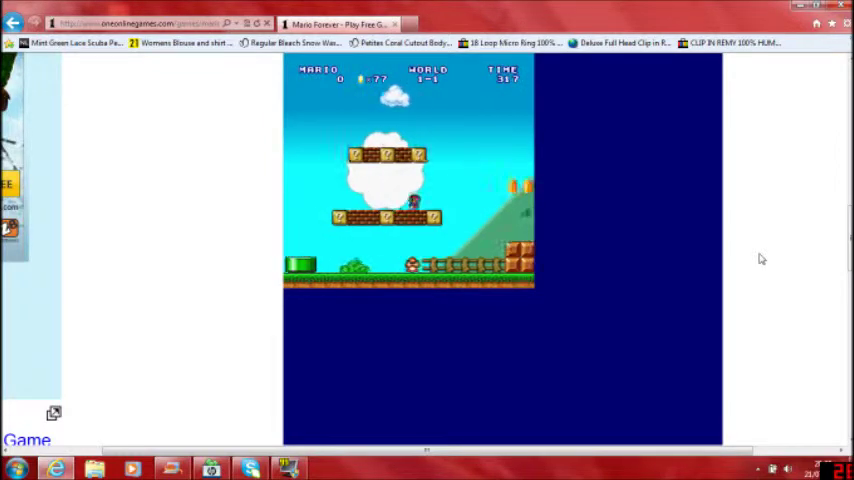
key("Up")
key("Right")
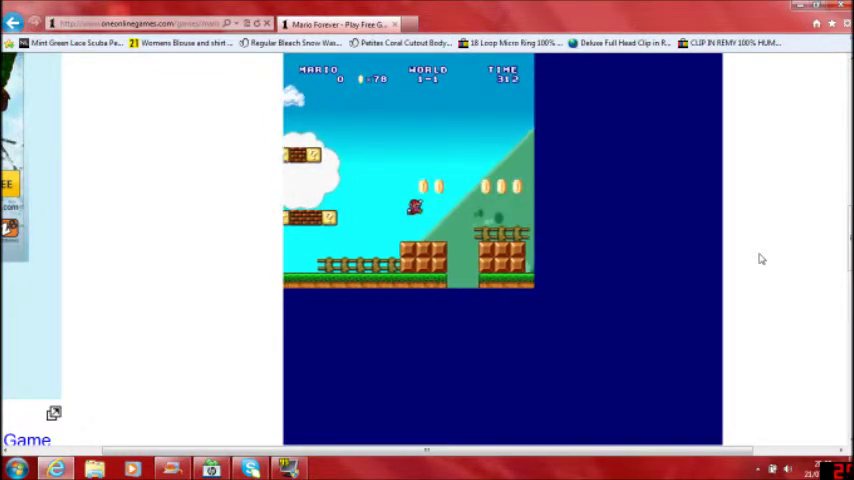
key("Up")
key("Right")
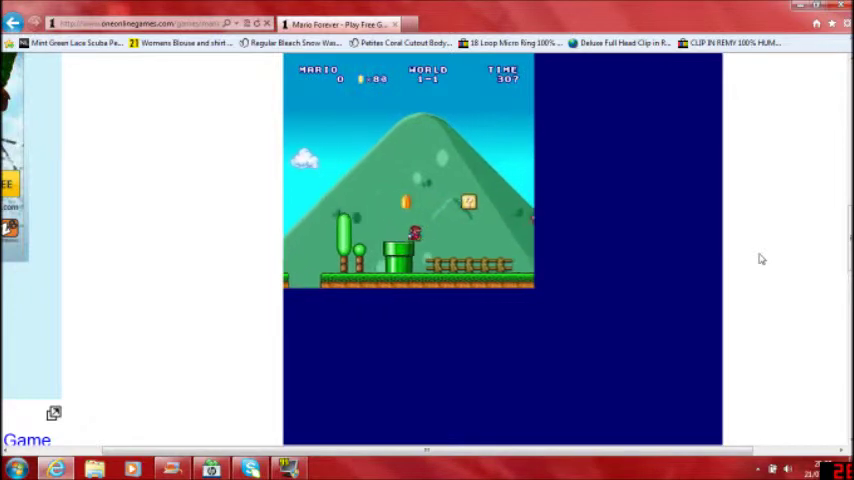
key("Up")
Climb the higher brick platform, collect its coins and land near the pipes at 96 coins.
key("Right")
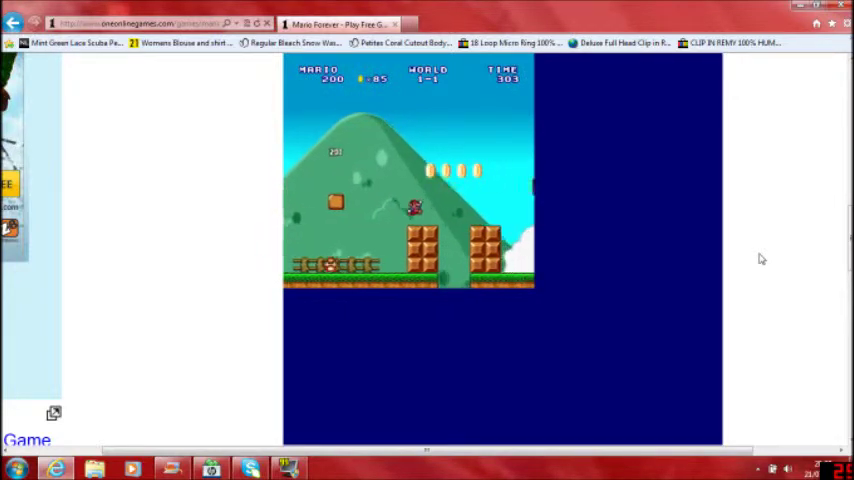
key("Up")
key("Right")
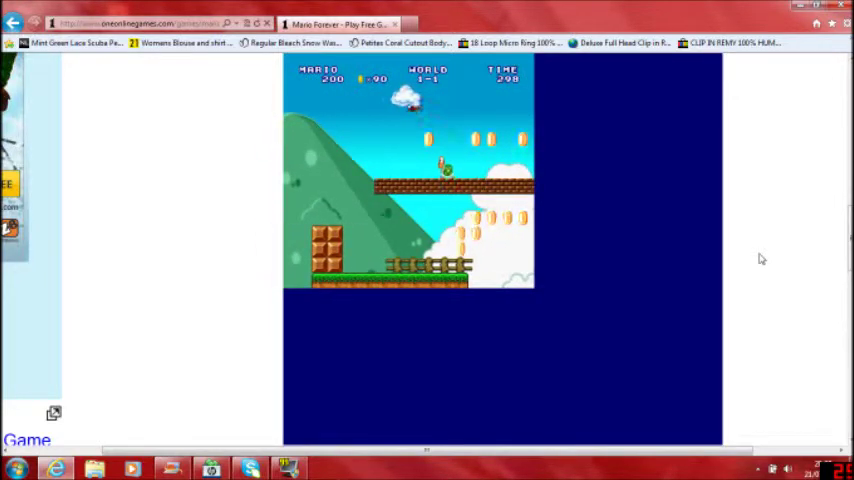
key("Up")
key("Right")
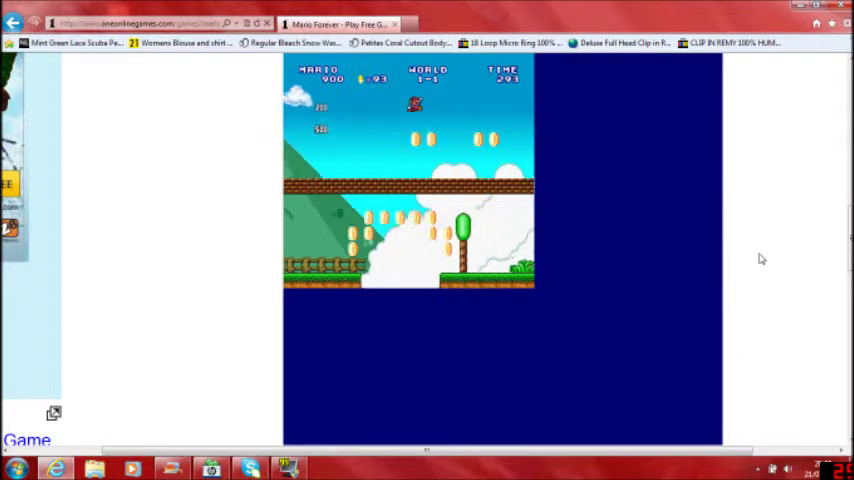
key("Up")
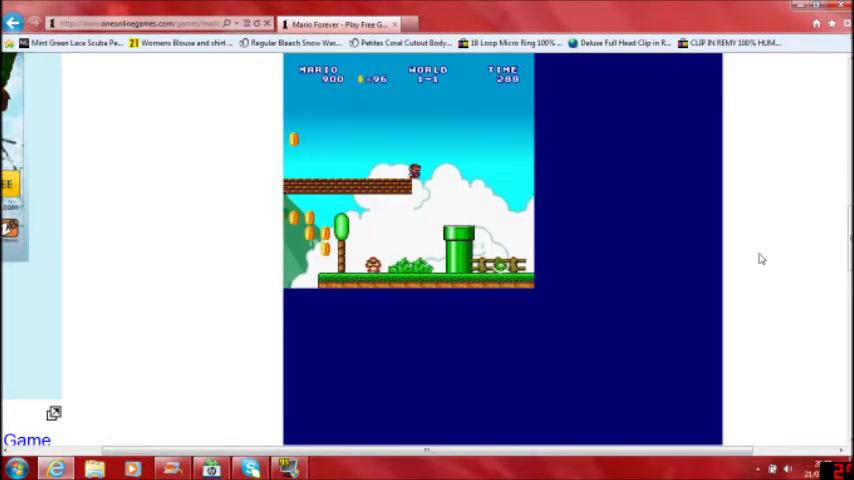
key("Right")
key("Right")
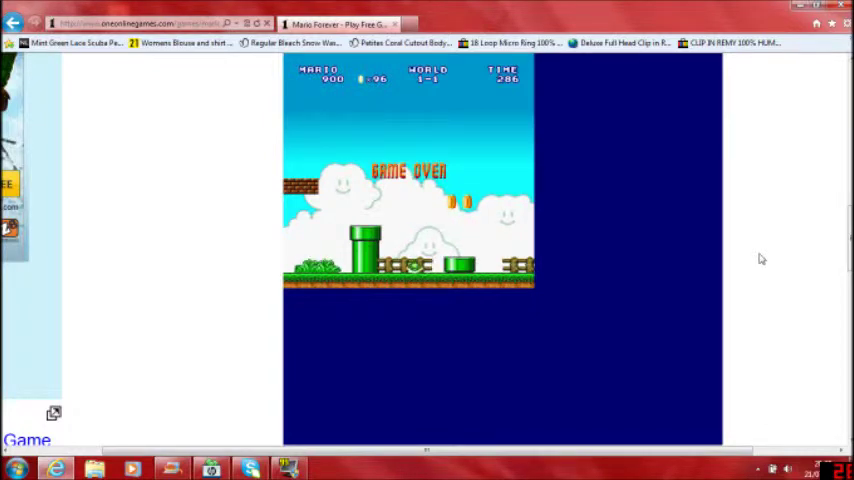
Continue after game over, then run right collecting coins and hitting the question block.
key("Return")
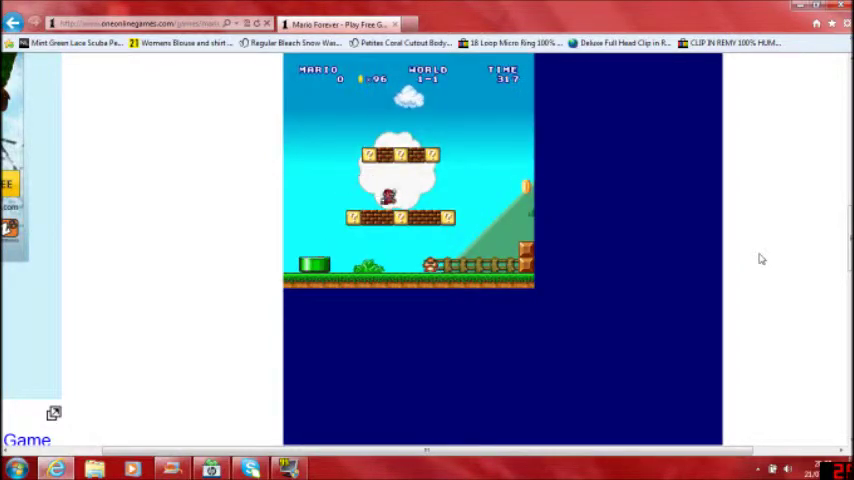
key("Right")
key("Up")
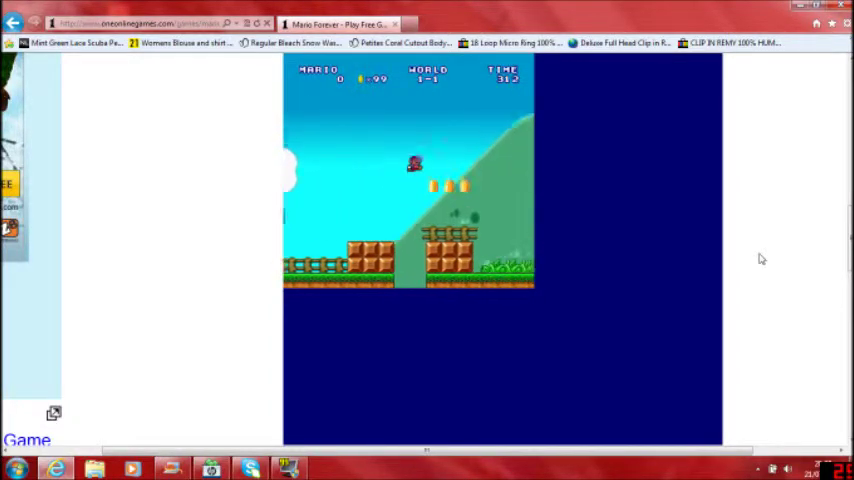
key("Right")
key("Right")
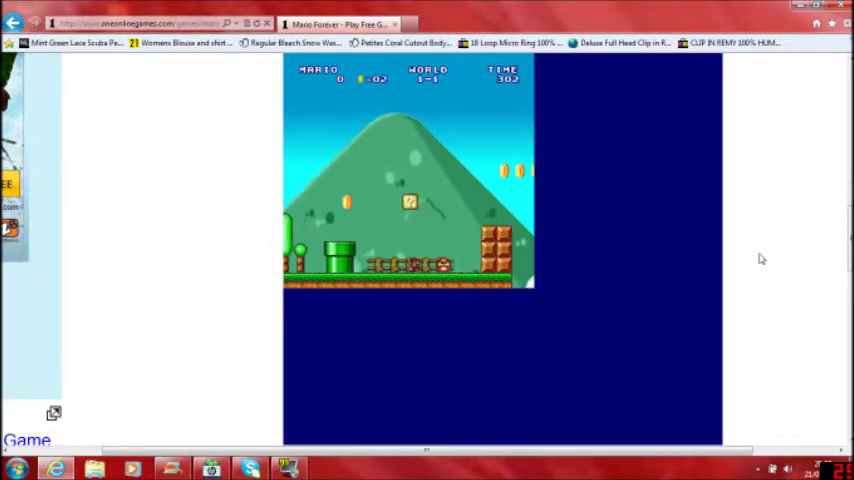
key("Up")
key("Right")
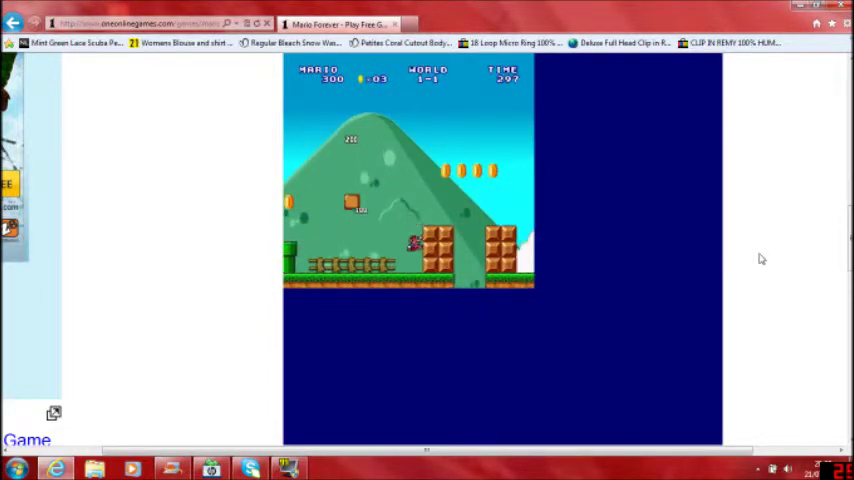
Jump for the coins past the pipe and land on the brick platform.
key("Right")
key("Up")
key("Right")
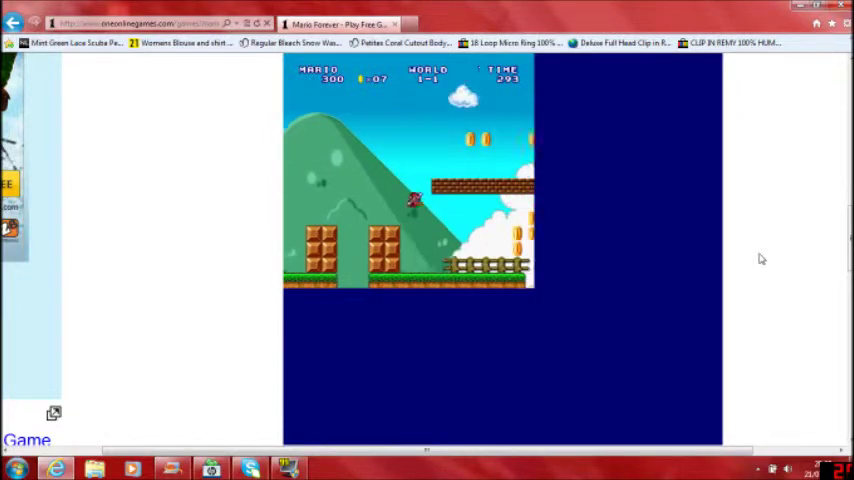
key("Up")
key("Right")
key("Up")
key("Left")
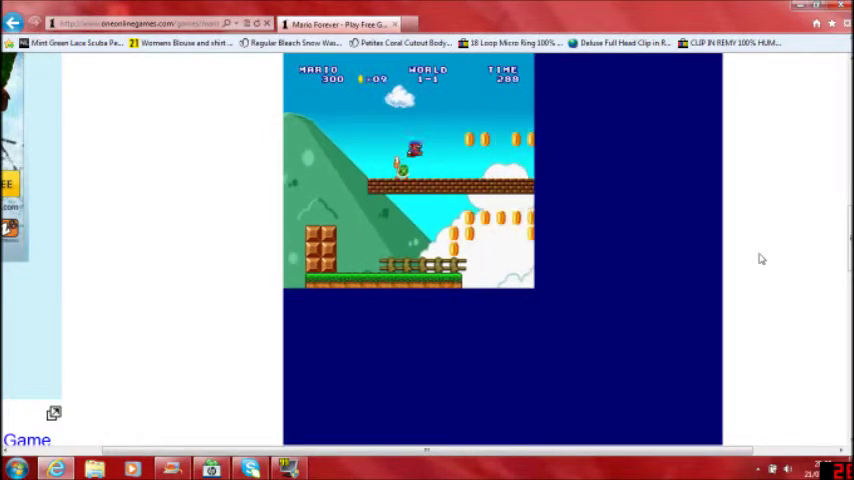
Collect the coins above the platform and run off it into the clouds.
key("Right")
key("Up")
key("Right")
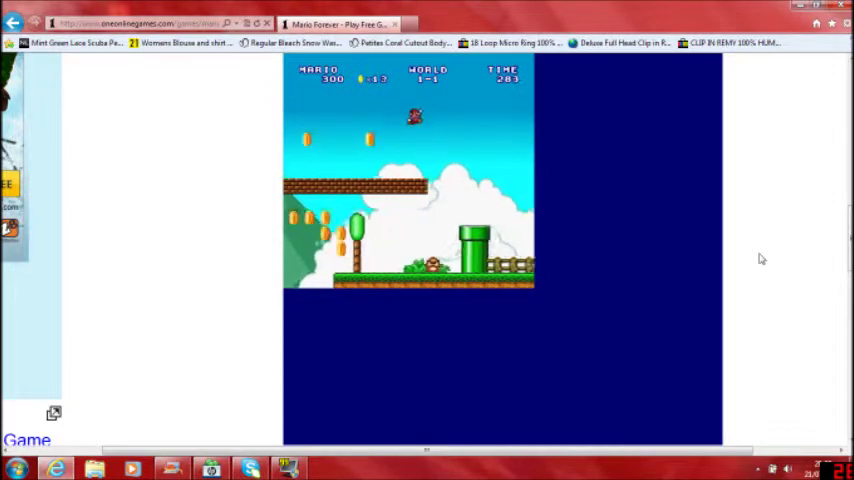
key("Up")
key("Right")
key("Up")
Jump over the pipe and run toward the question blocks.
key("Right")
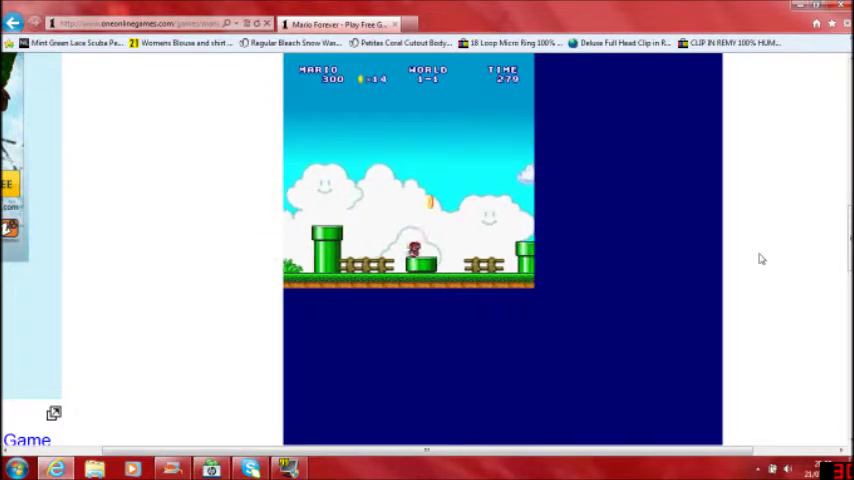
key("Up")
key("Right")
key("Up")
key("Right")
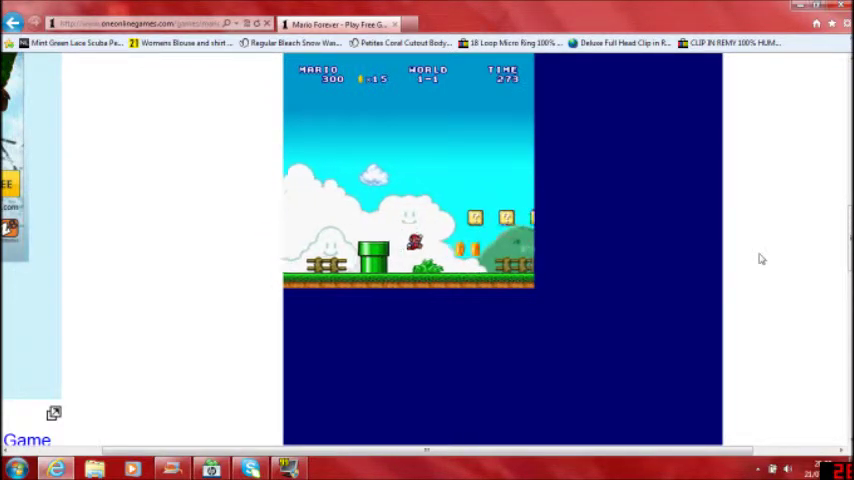
key("Right")
key("Right")
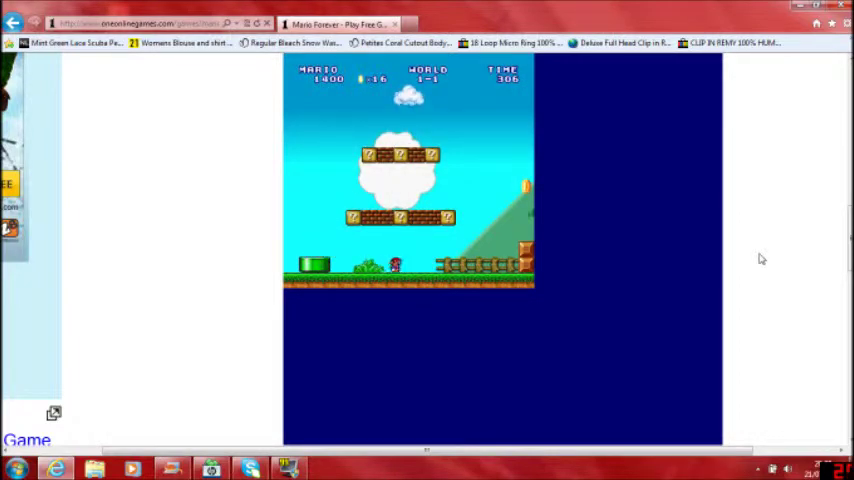
On the new run, jump onto the brick platform, over the bricks and onto the pipe.
key("Right")
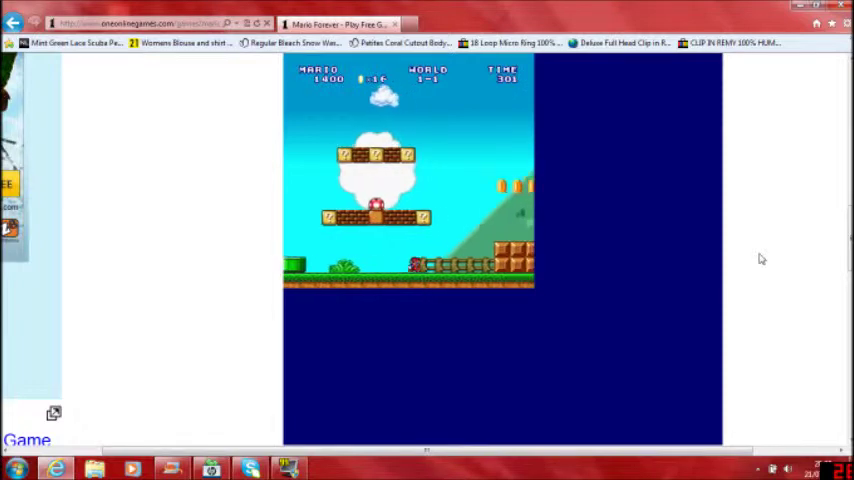
key("Up")
key("Right")
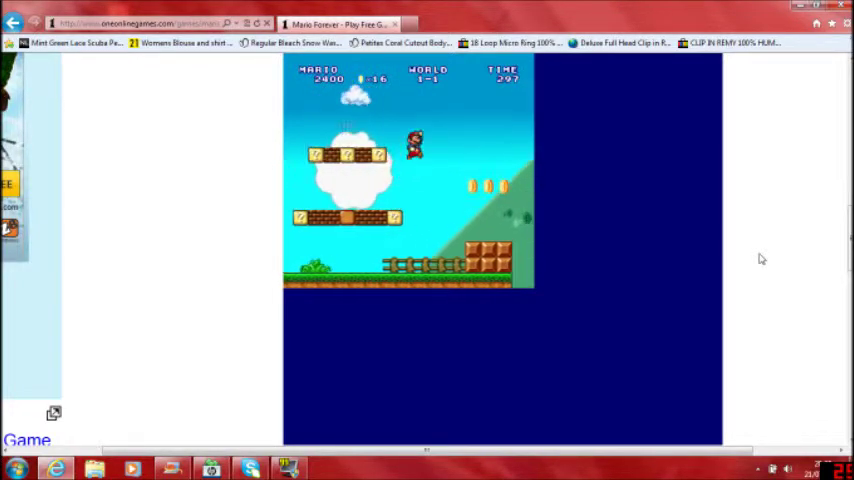
key("Up")
key("Right")
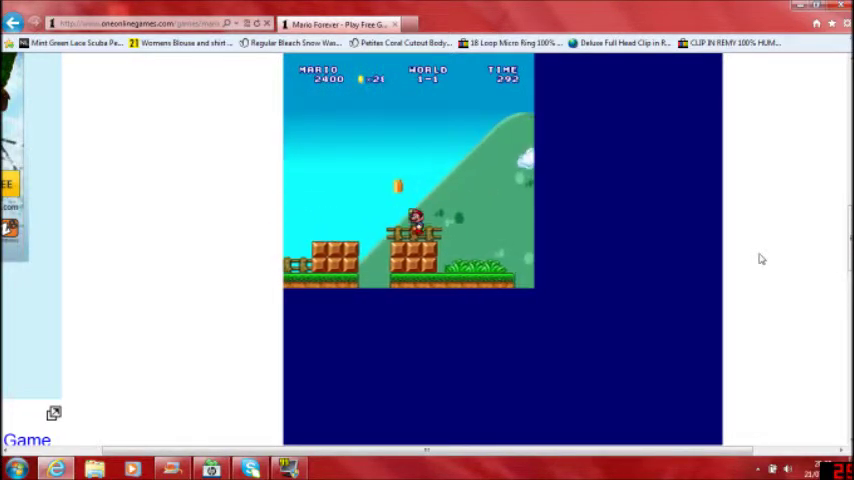
key("Up")
Jump off the pipe for coins, then cross the bricks into the cloud area at 3000 points.
key("Right")
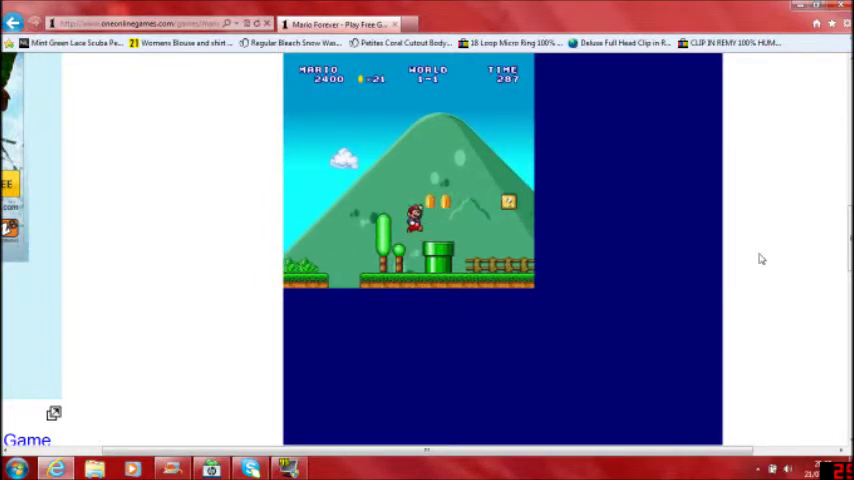
key("Up")
key("Right")
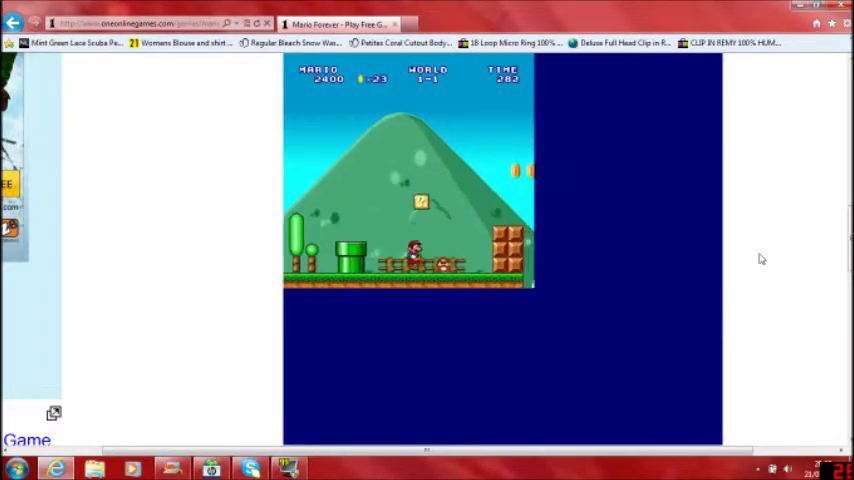
key("Right")
key("Up")
key("Right")
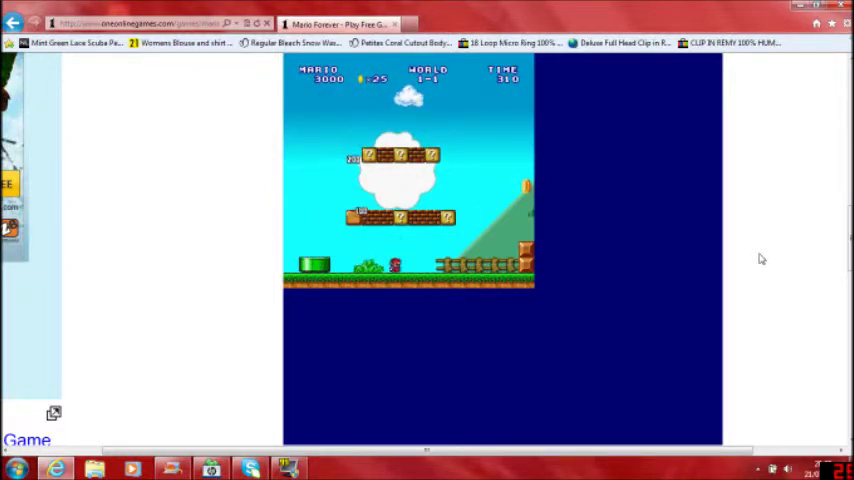
Hit the question blocks, then jump the platform gap collecting coins.
key("Right")
key("Up")
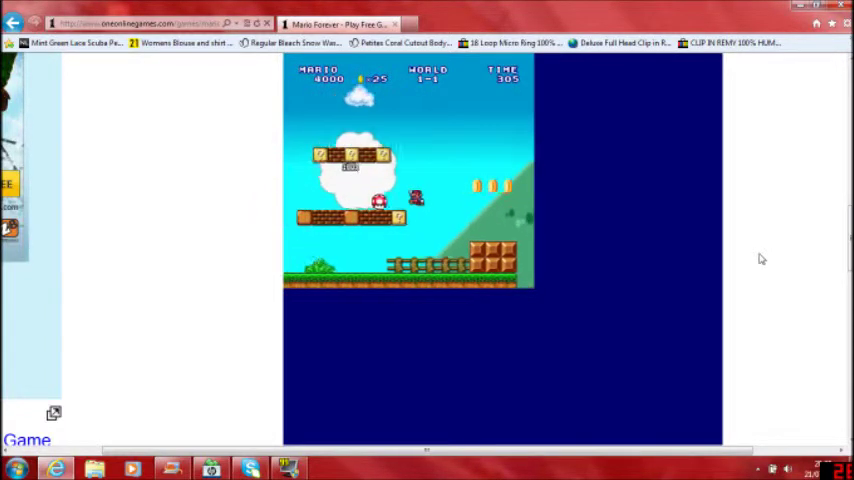
key("Right")
key("Up")
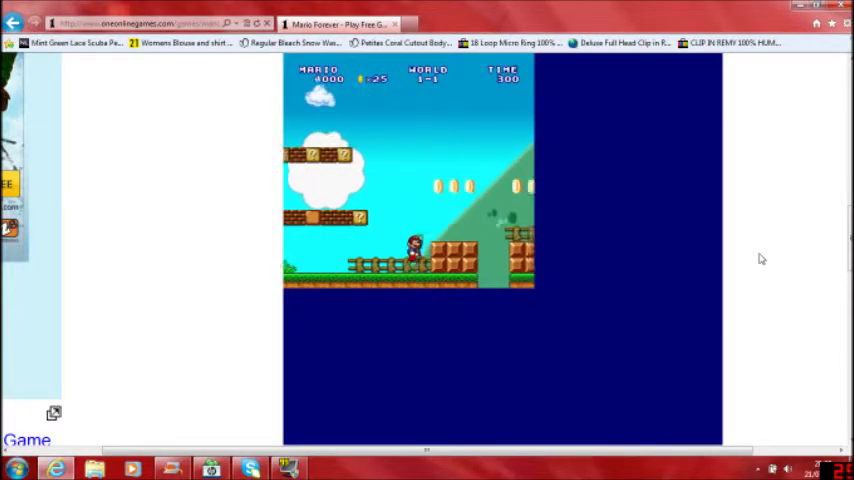
key("Right")
key("Up")
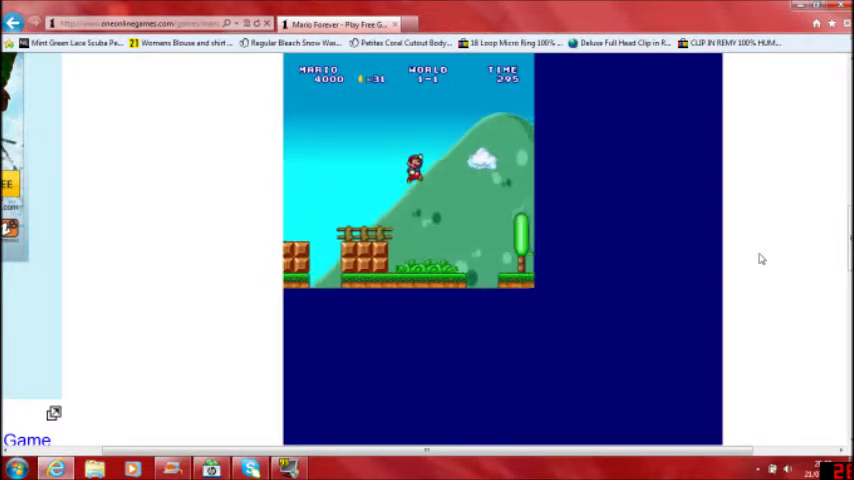
Cross the pipe and raised bricks for coins, then continue after game over at 4200 points.
key("Right")
key("Up")
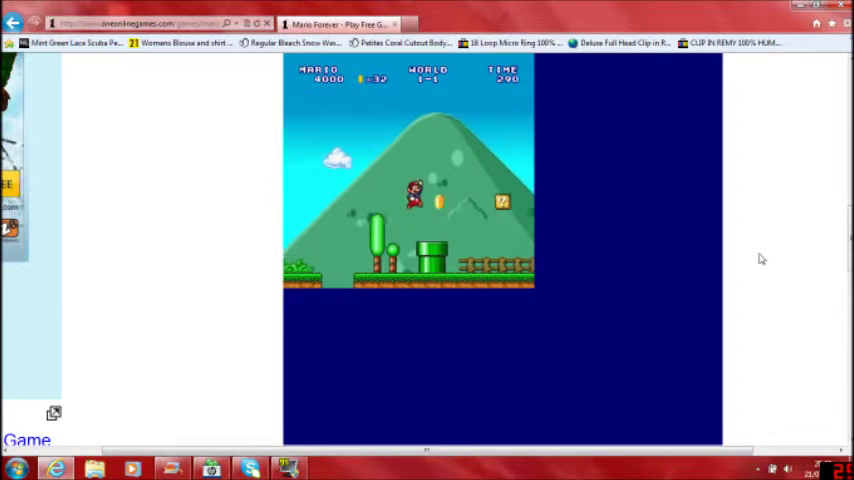
key("Right")
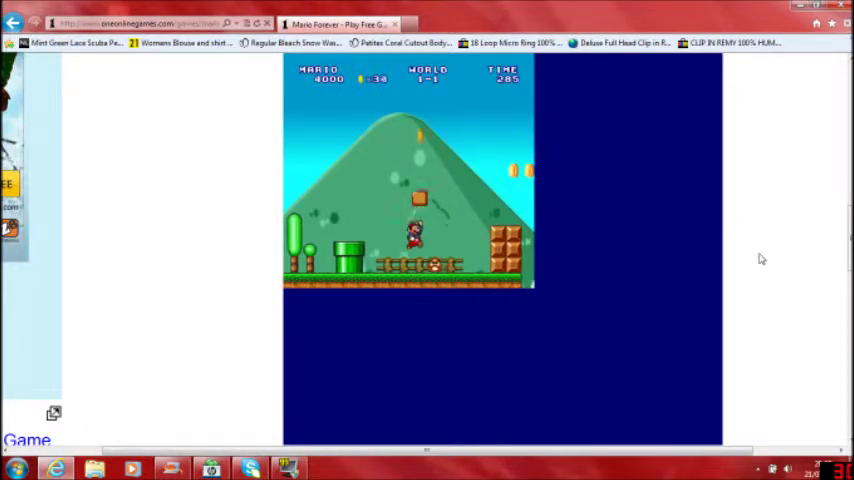
key("Right")
key("Right")
key("Up")
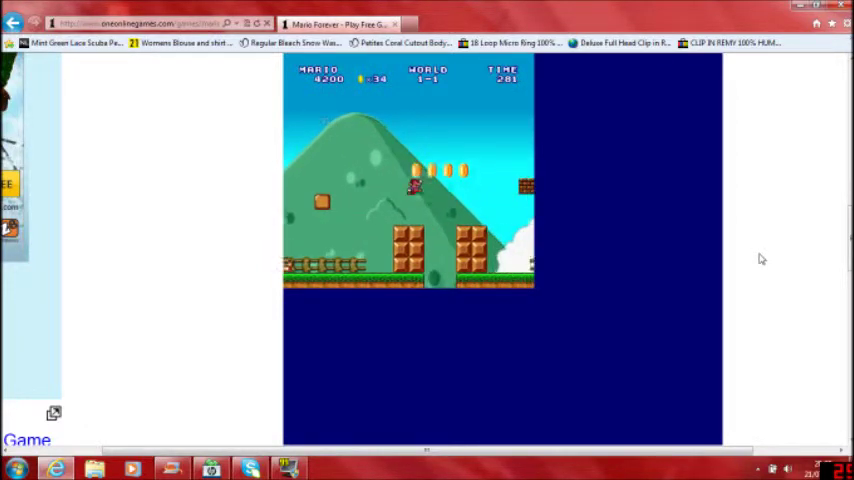
key("Right")
key("Right")
key("Right")
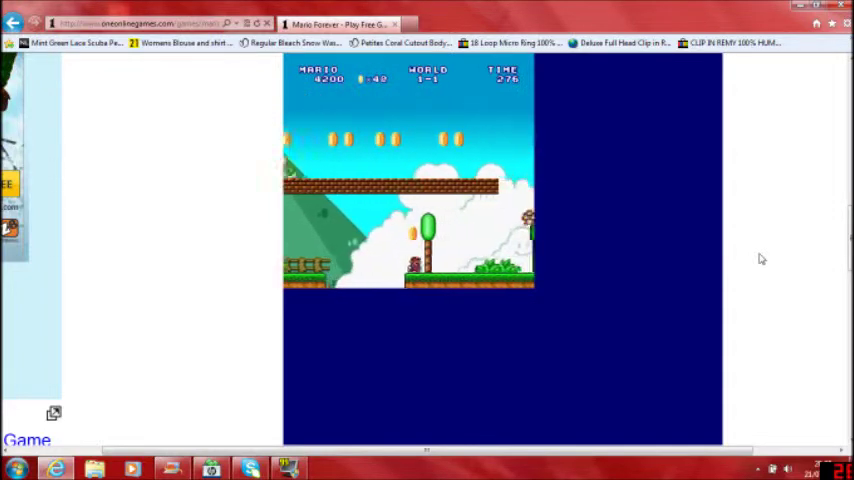
key("Right")
key("Right")
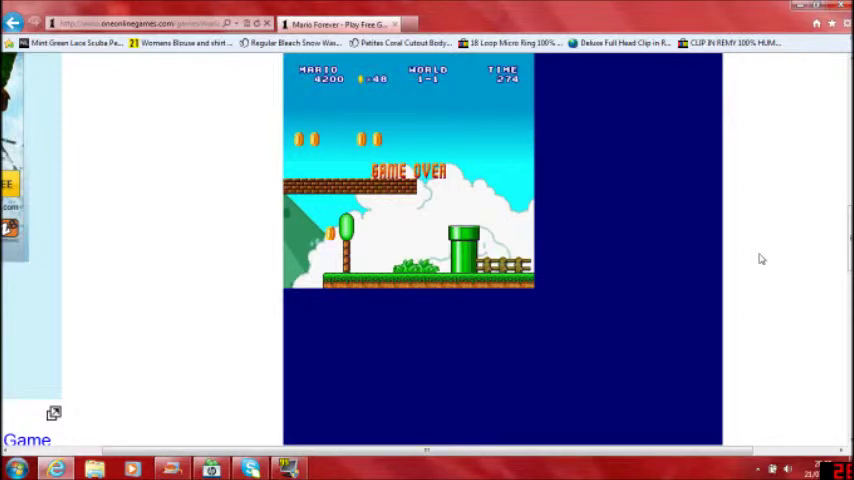
key("Return")
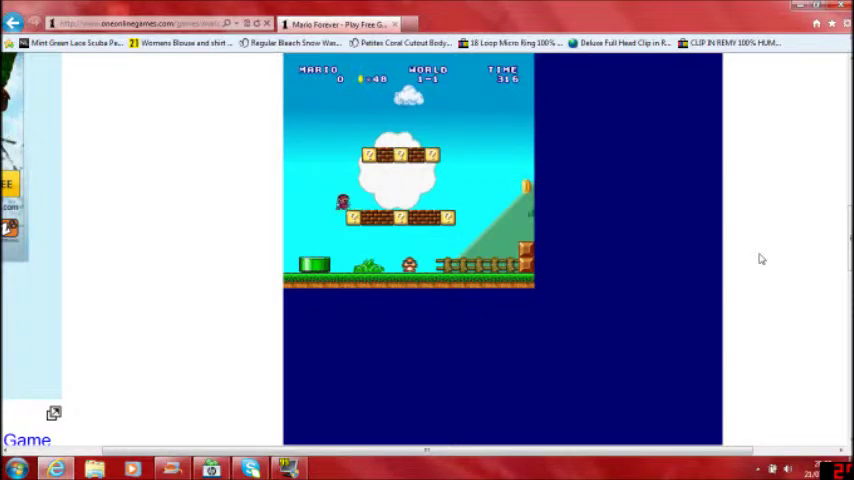
From the start, bump a brick, hop onto the lower brick row and collect coins.
key("Left")
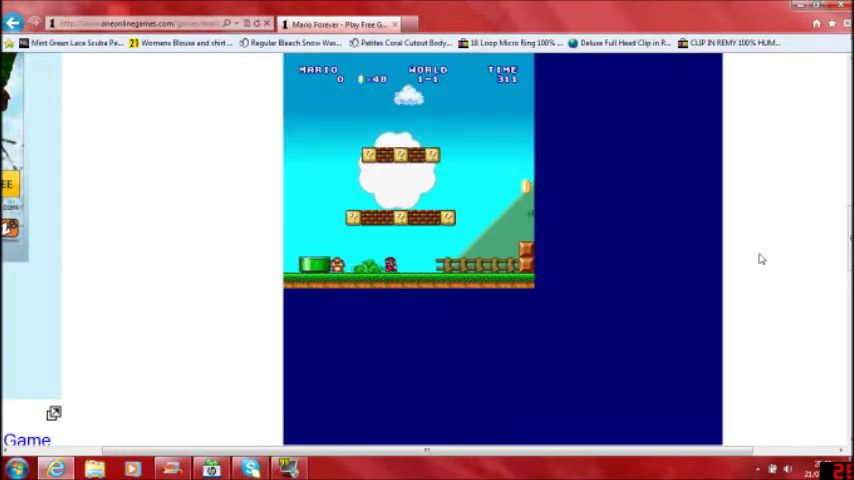
key("Right")
key("Up")
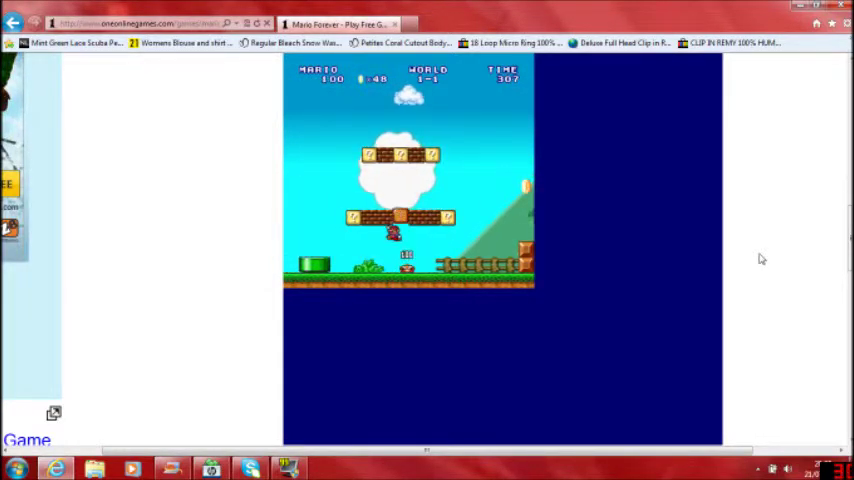
key("Right")
key("Up")
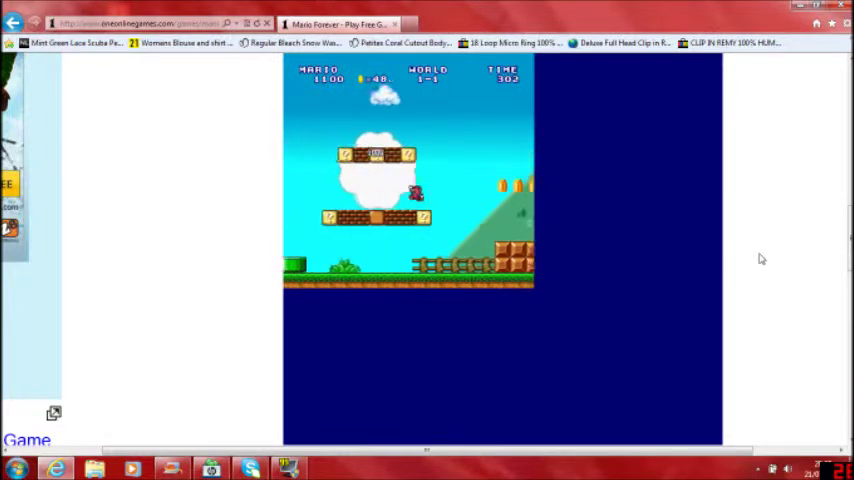
key("Right")
key("Up")
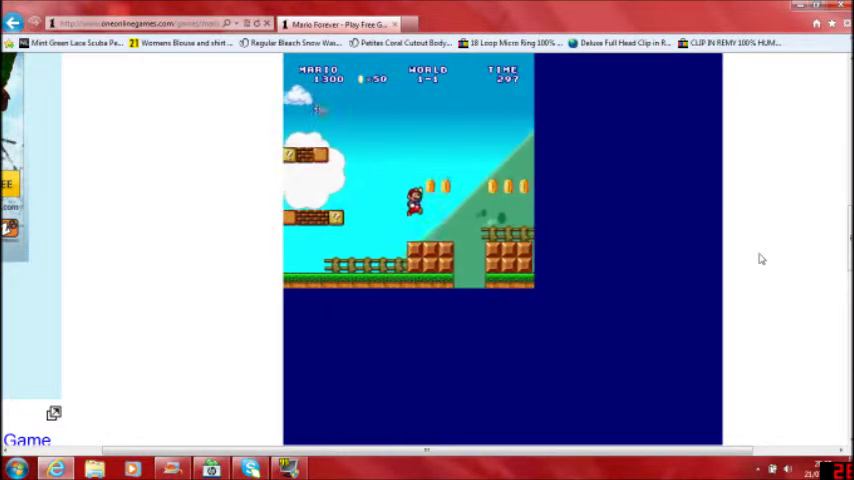
Jump across the pipes and up onto the bricks beyond them.
key("Right")
key("Up")
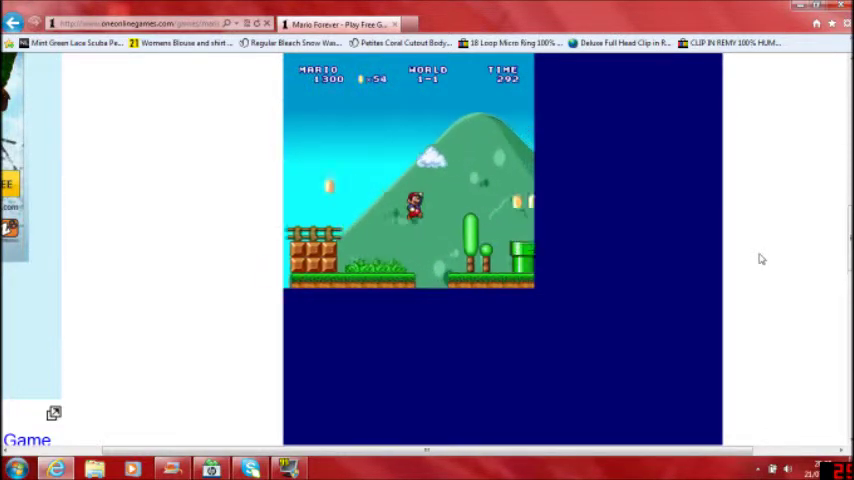
key("Right")
key("Up")
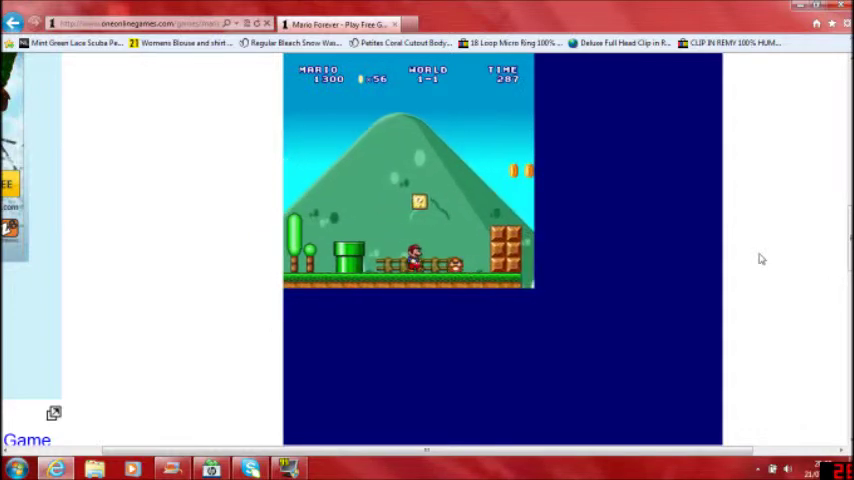
key("Right")
key("Up")
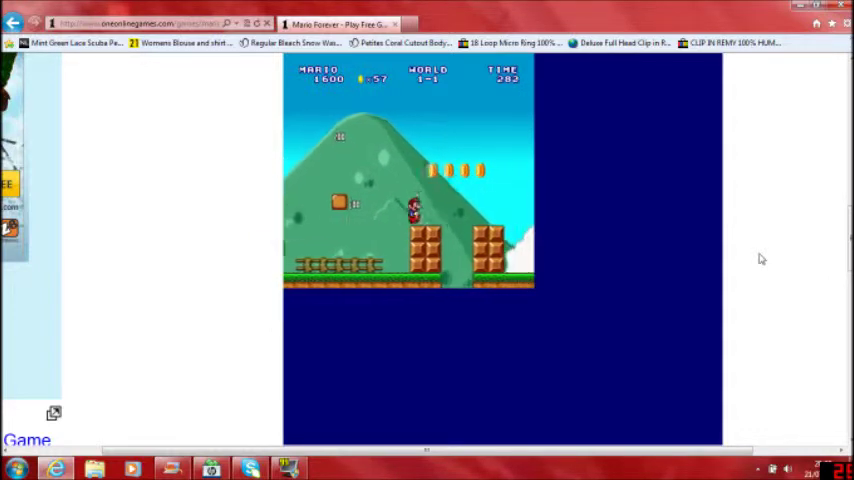
Climb onto the higher platform and jump for more coins.
key("Right")
key("Up")
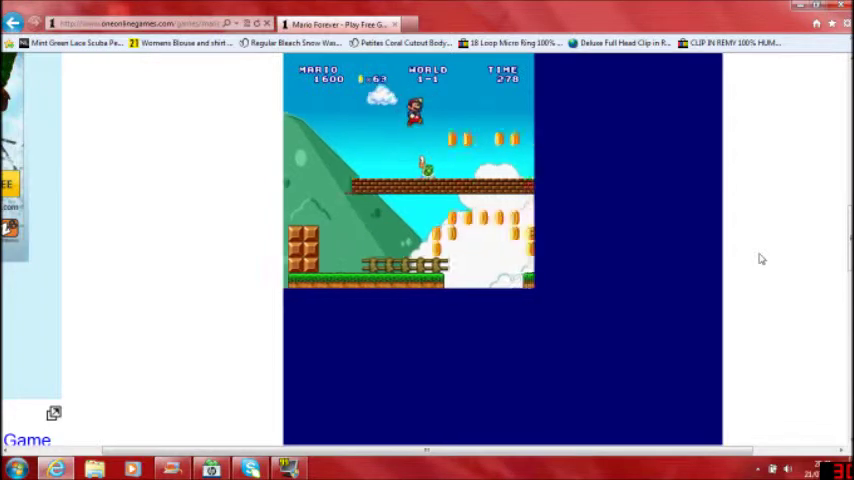
key("Right")
key("Up")
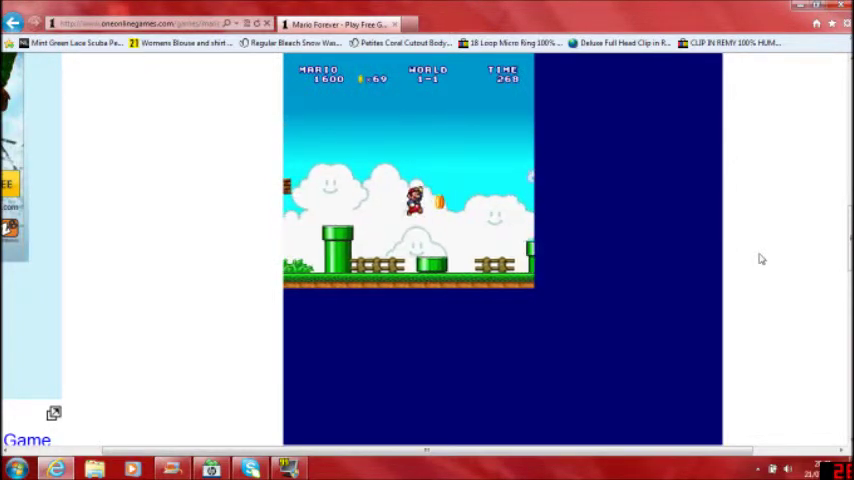
key("Right")
key("Right")
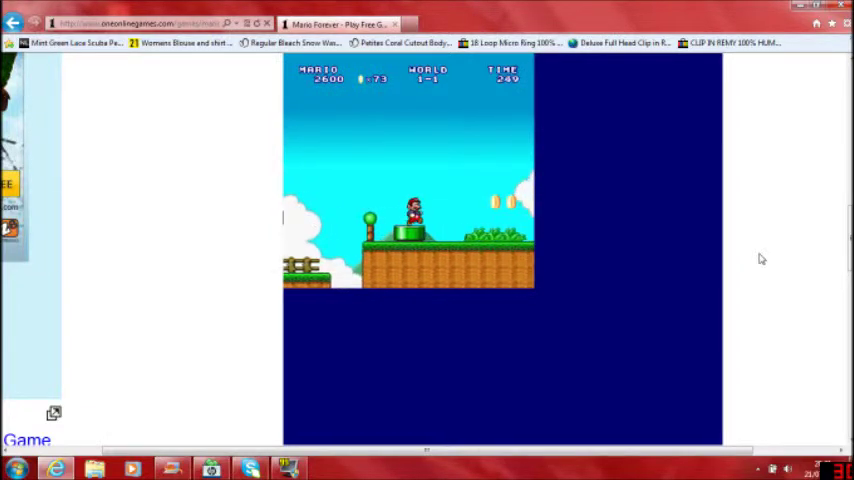
Pass the last pipe and brick platform and reach the goal tower with 9200 points.
key("Right")
key("Up")
key("Right")
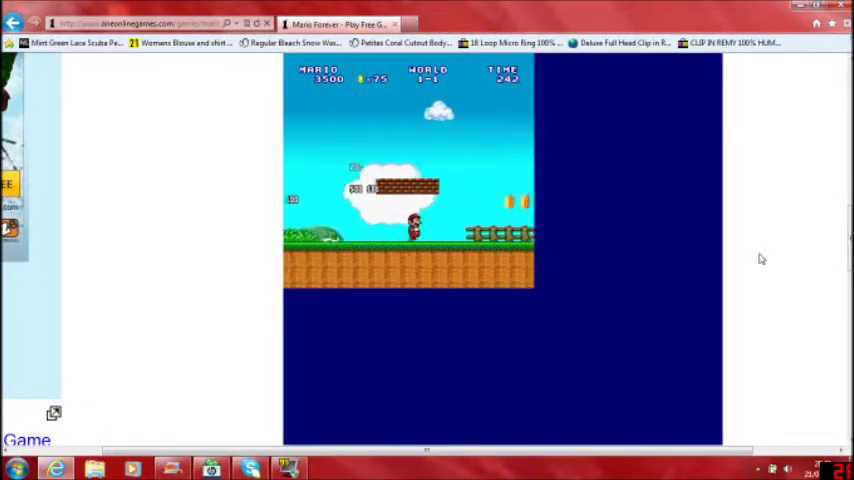
key("Up")
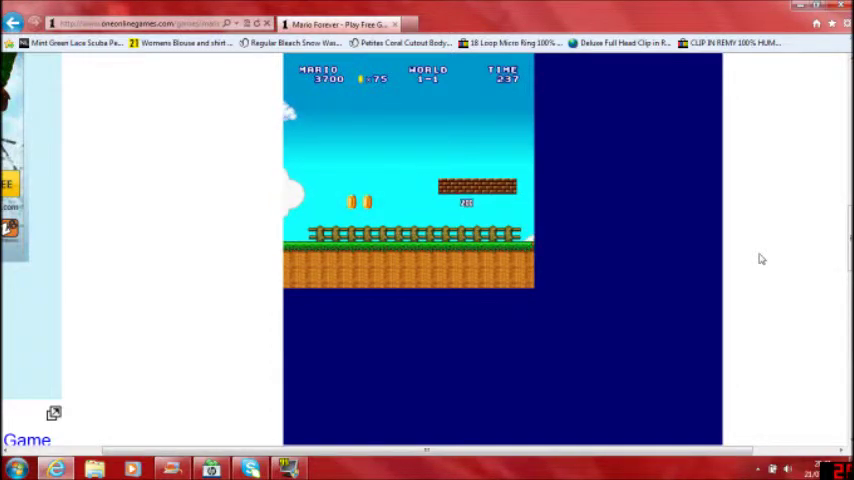
key("Right")
key("Up")
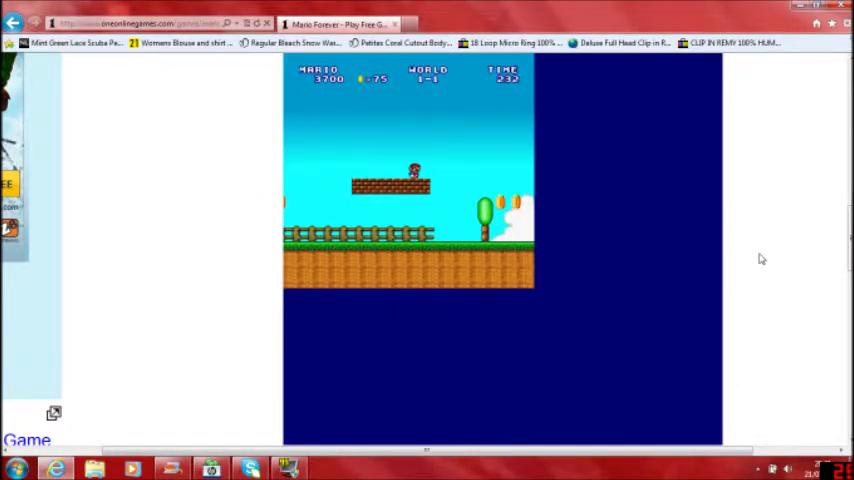
key("Right")
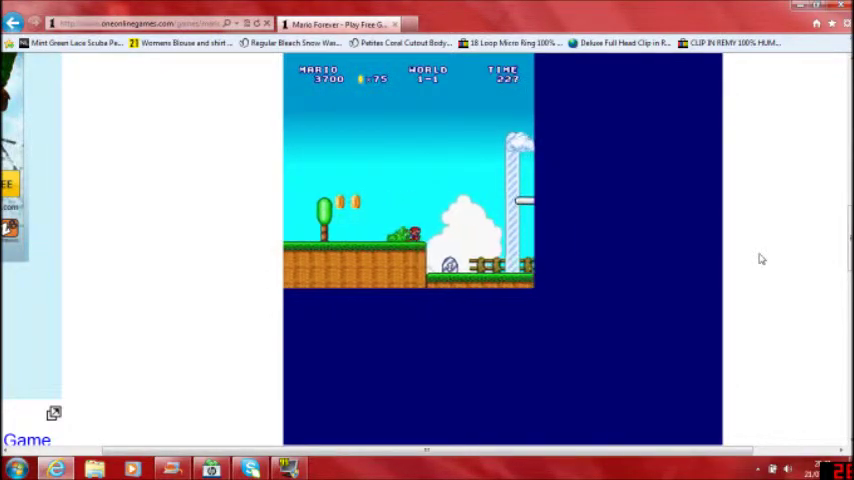
key("Right")
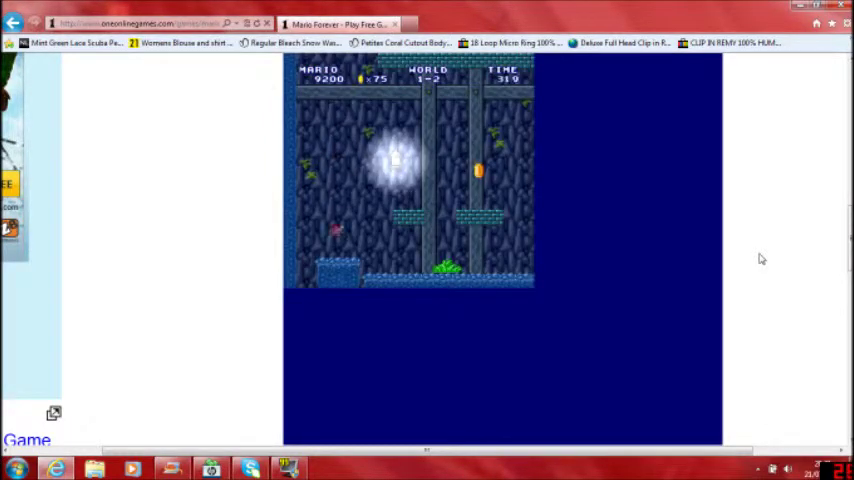
Run into the 1-2 cave, jumping terrain for a coin and getting past the pipe.
key("Right")
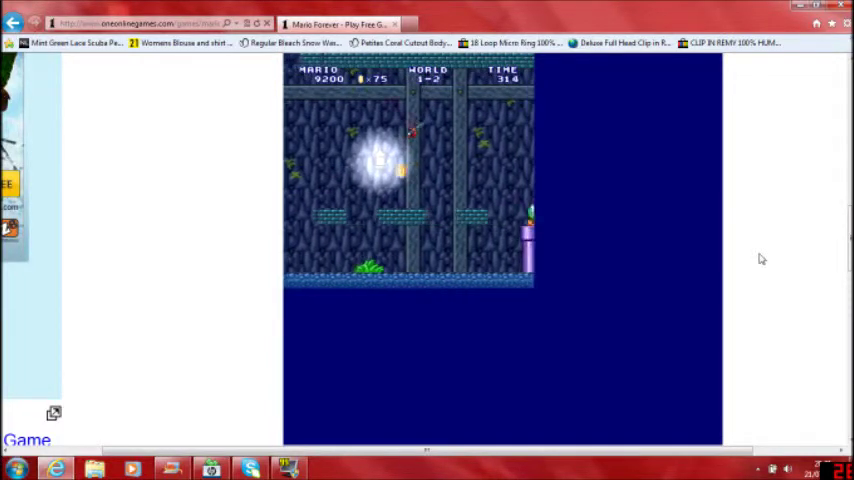
key("Right")
key("Up")
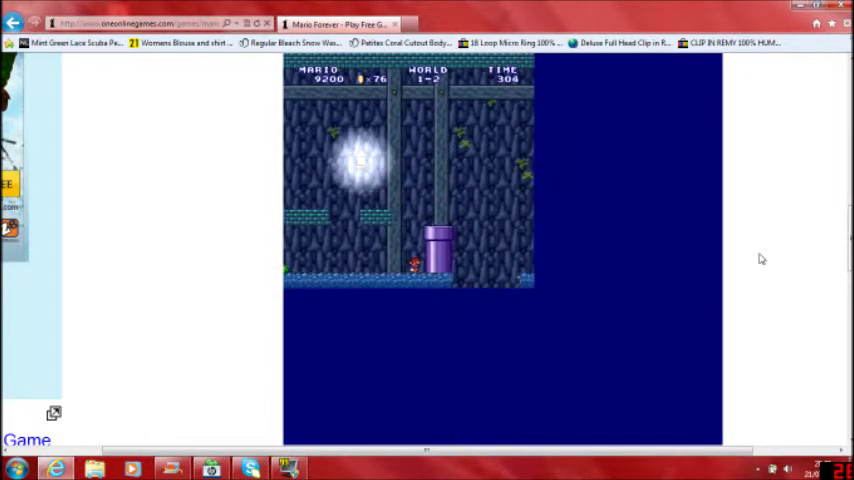
key("Up")
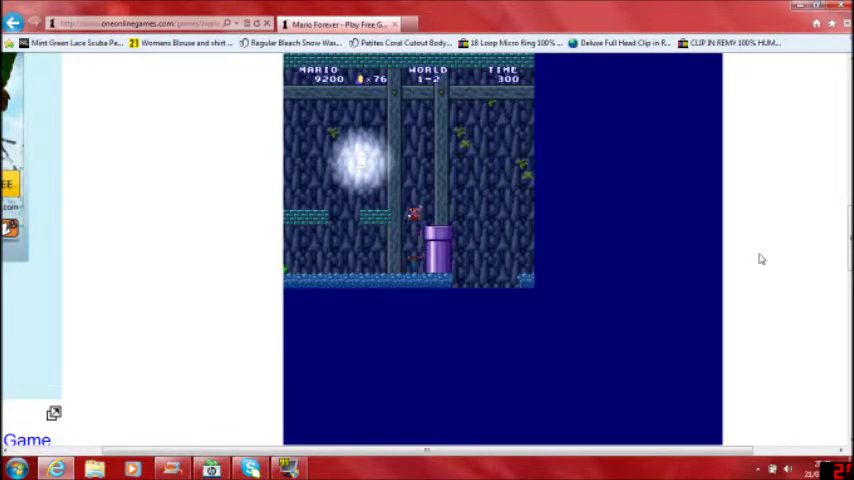
key("Right")
key("Up")
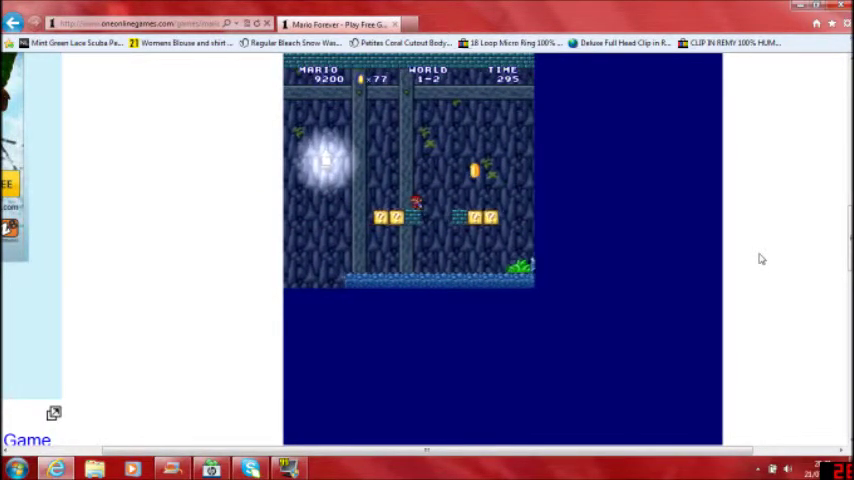
key("Right")
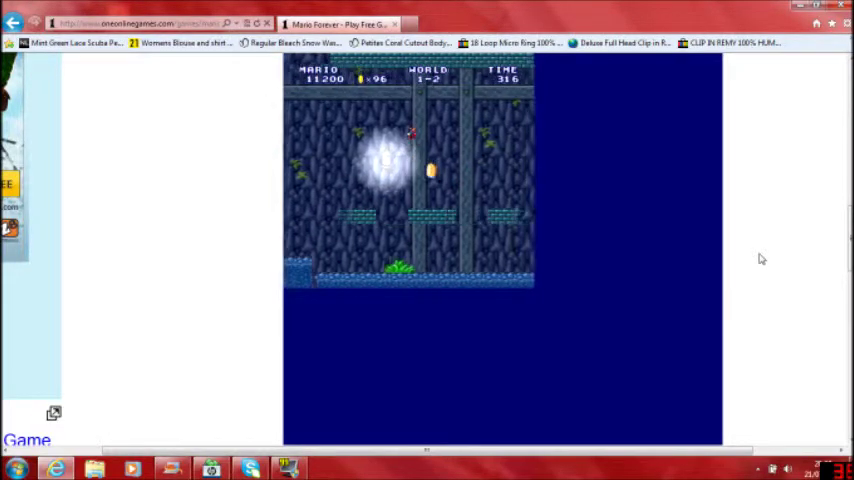
Run deeper for a coin, jump onto the blocks and hit one for a mushroom.
key("Right")
key("Right")
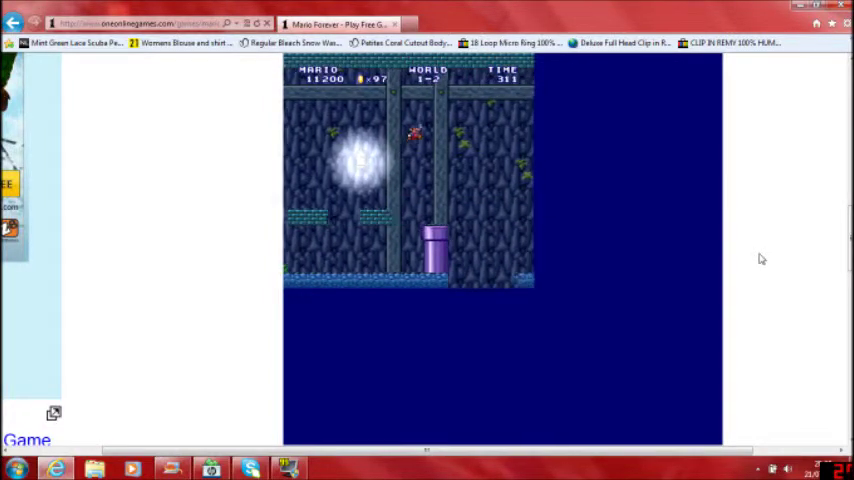
key("Right")
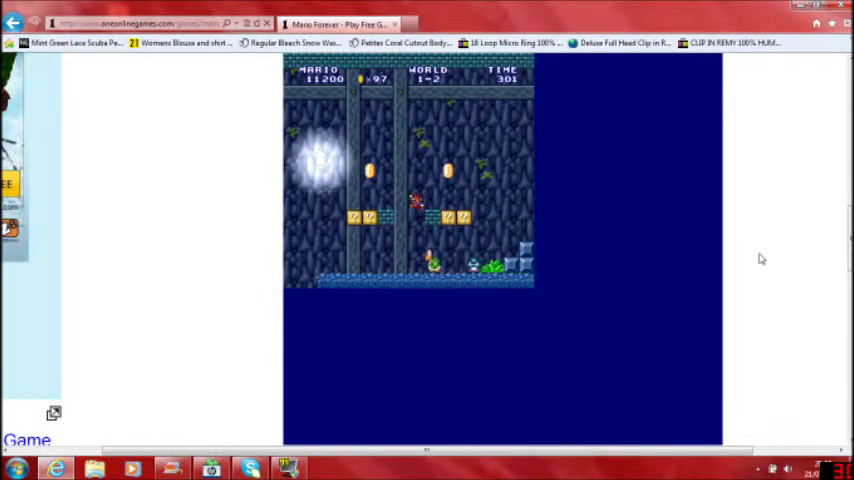
key("Right")
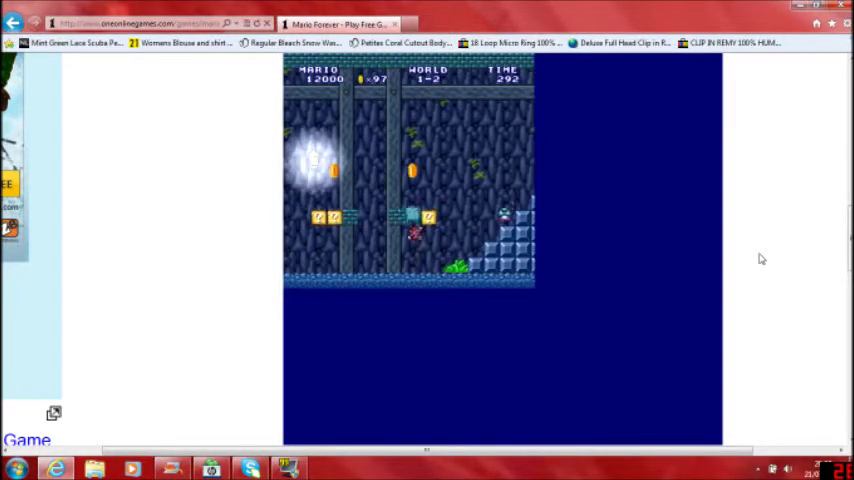
key("Up")
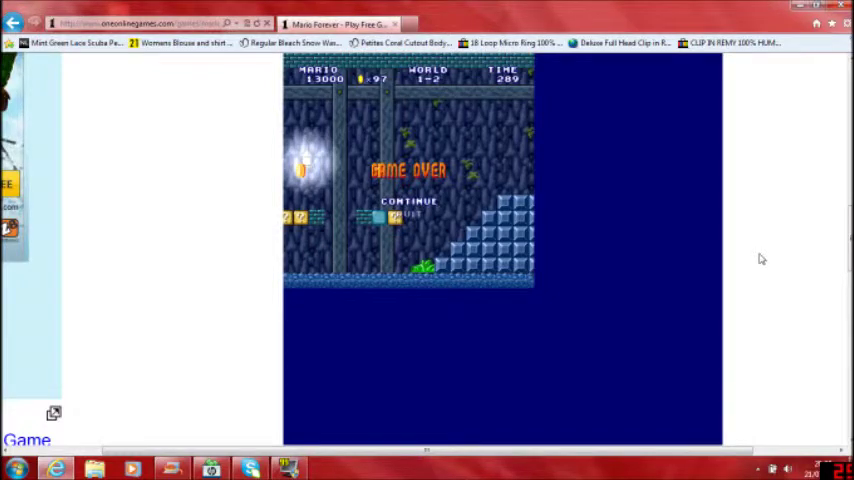
Continue after Game Over, hit the first question blocks and cross the hill.
key("Return")
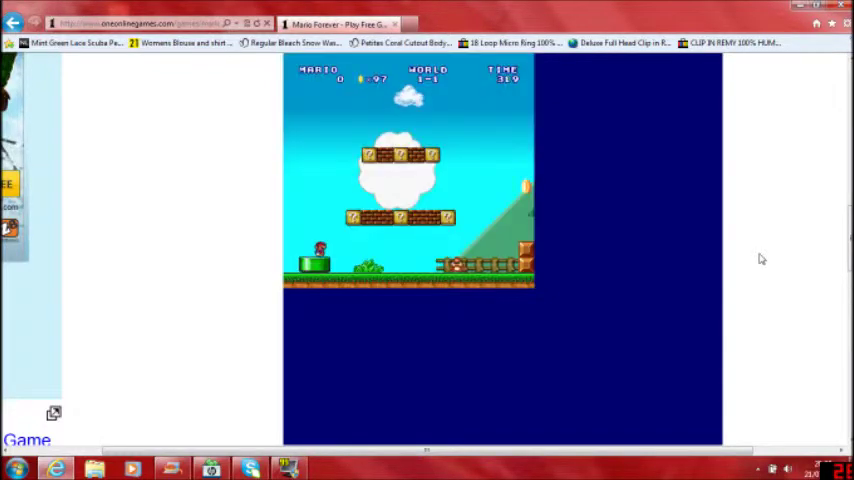
key("Right")
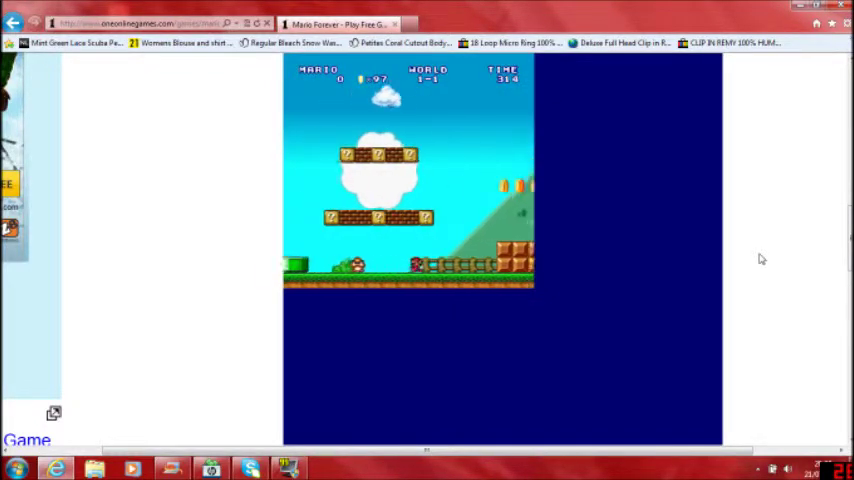
key("Right")
key("Up")
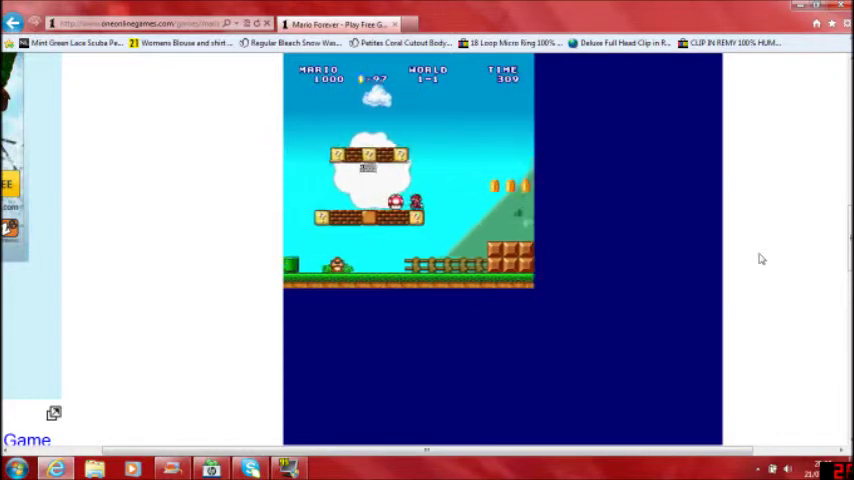
key("Right")
key("Up")
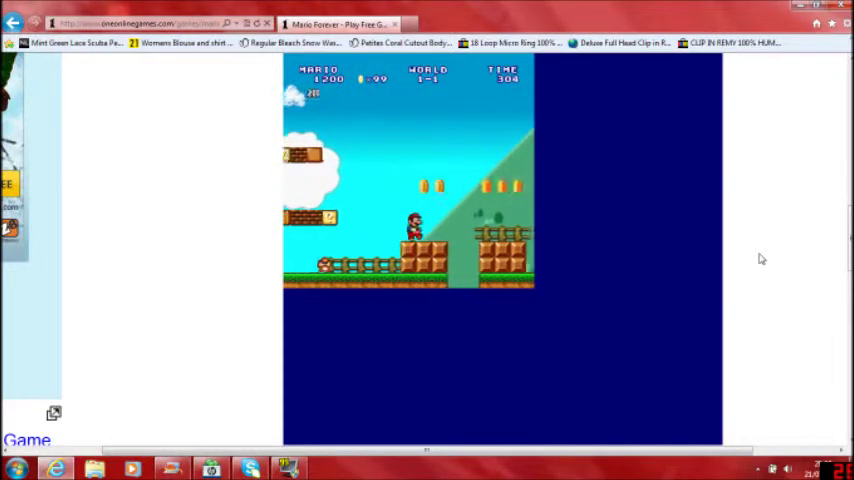
Jump for coins and over the brick stacks.
key("Right")
key("Up")
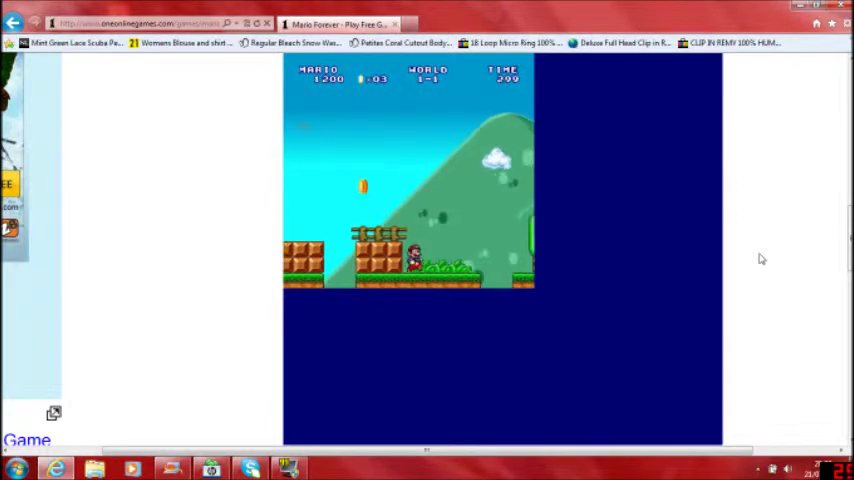
key("Right")
key("Up")
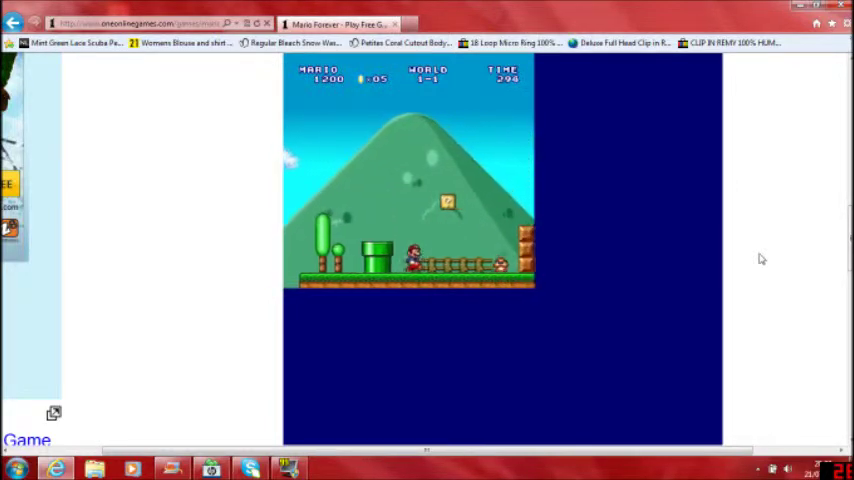
key("Right")
key("Up")
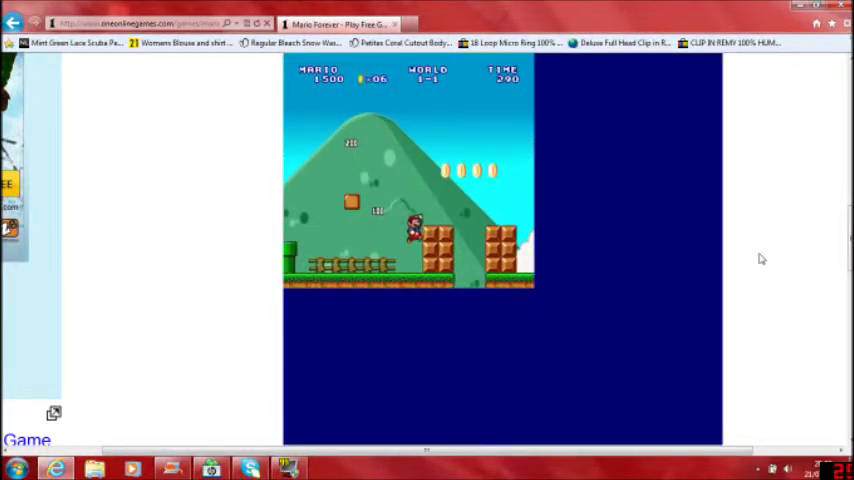
Climb the higher brick platform, collect its coins and head toward the pipes.
key("Right")
key("Up")
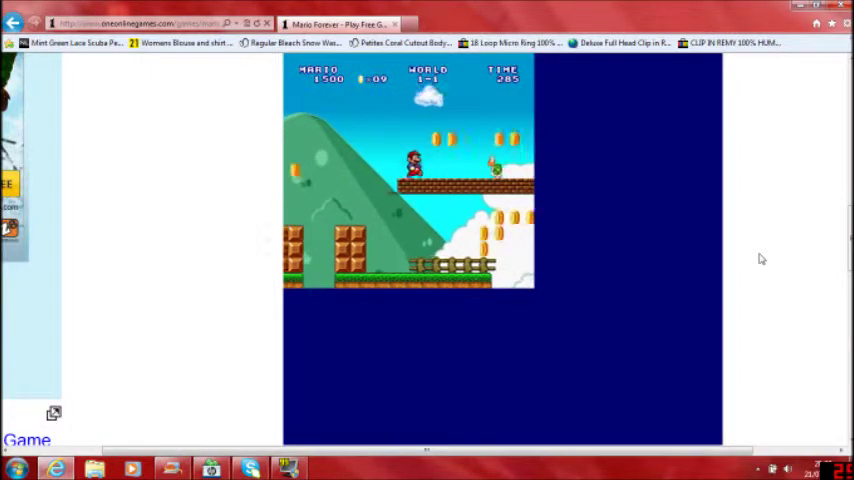
key("Right")
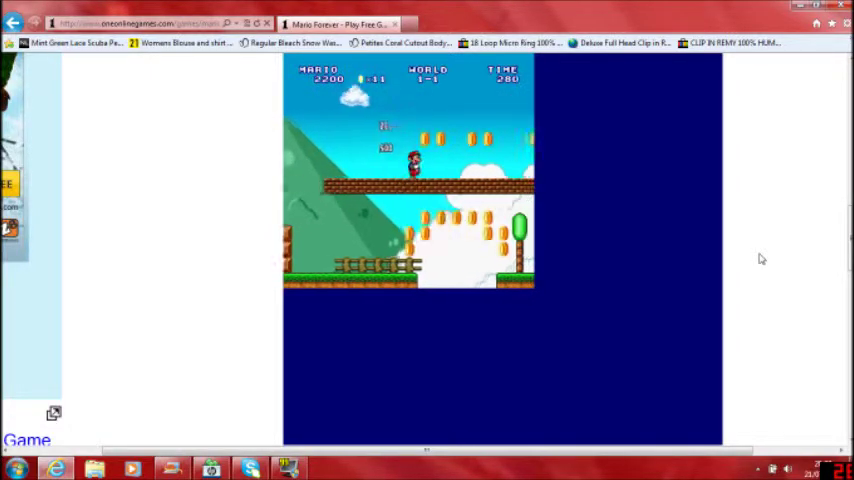
key("Right")
key("Up")
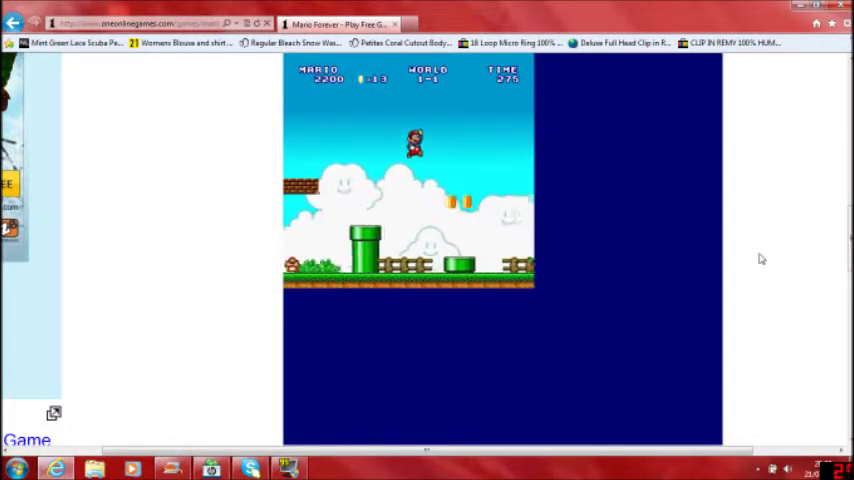
Jump over the pipes and hit the question blocks.
key("Right")
key("Up")
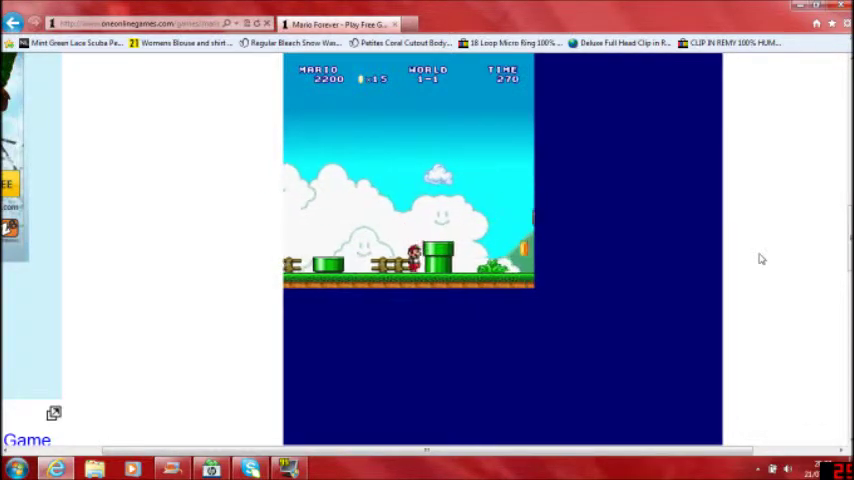
key("Up")
key("Right")
key("Right")
key("Right")
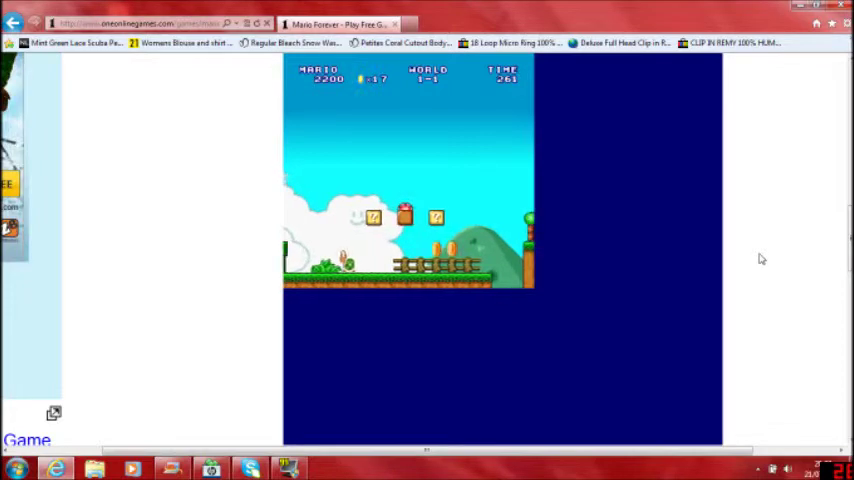
key("Up")
Collect coins past the pipes, stomp the enemies and jump onto the bricks at 4500 points.
key("Right")
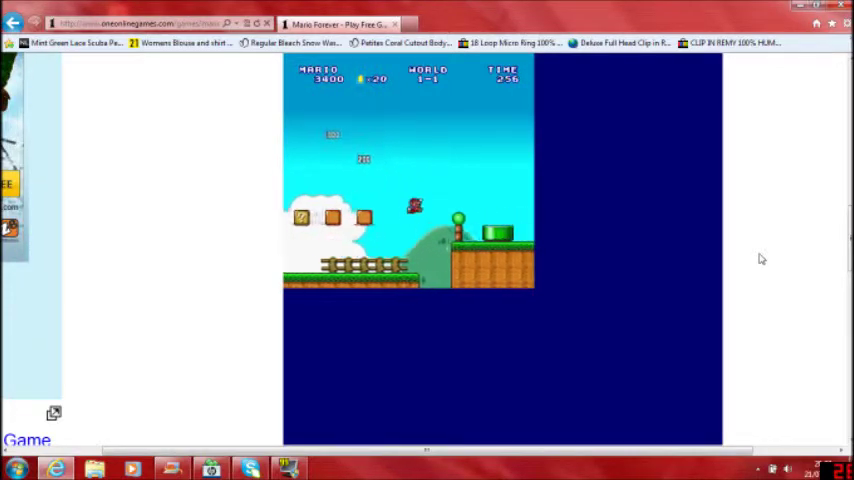
key("Up")
key("Right")
key("Up")
key("Up")
key("Right")
key("Up")
key("Right")
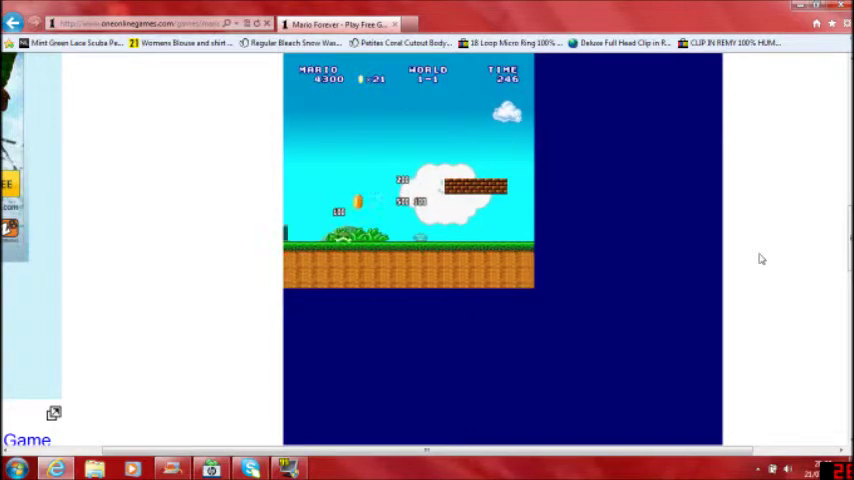
key("Up")
key("Right")
key("Right")
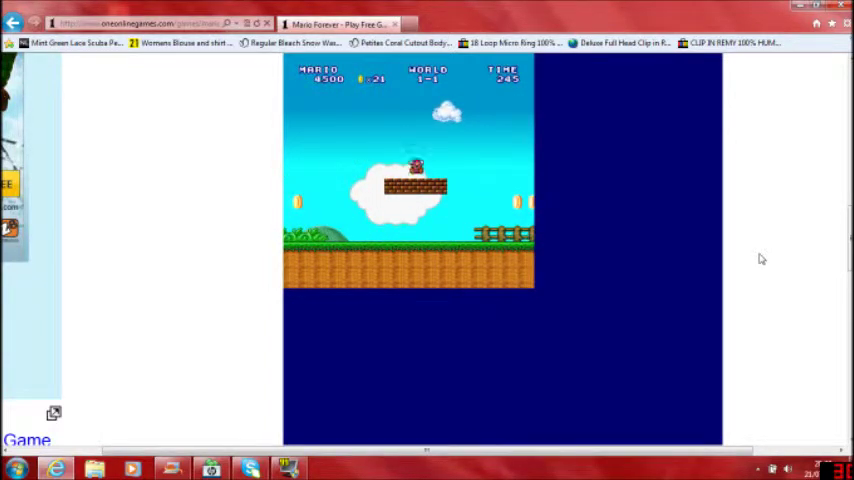
key("Up")
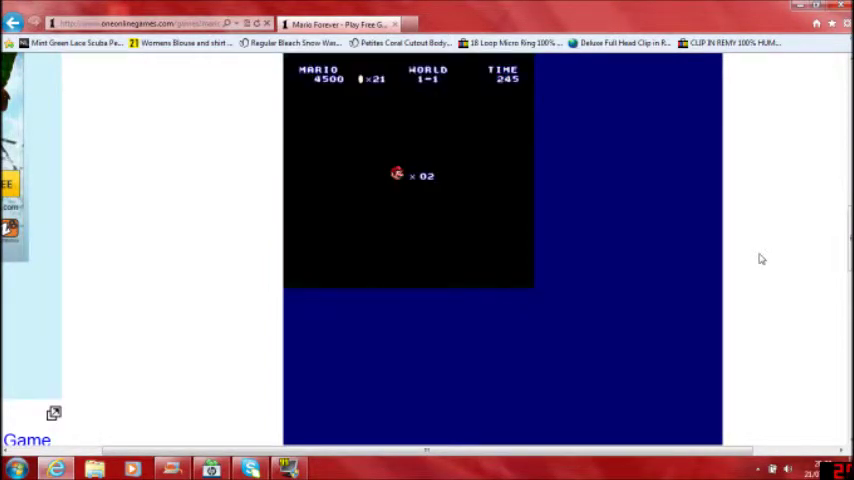
Jump onto the brick platform near the pipe and stomp the goomba beneath it.
key("Right")
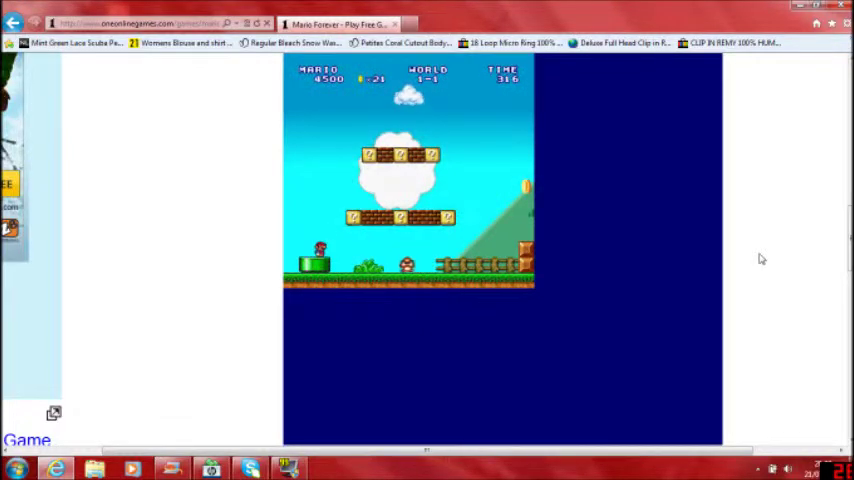
key("Up")
key("Left")
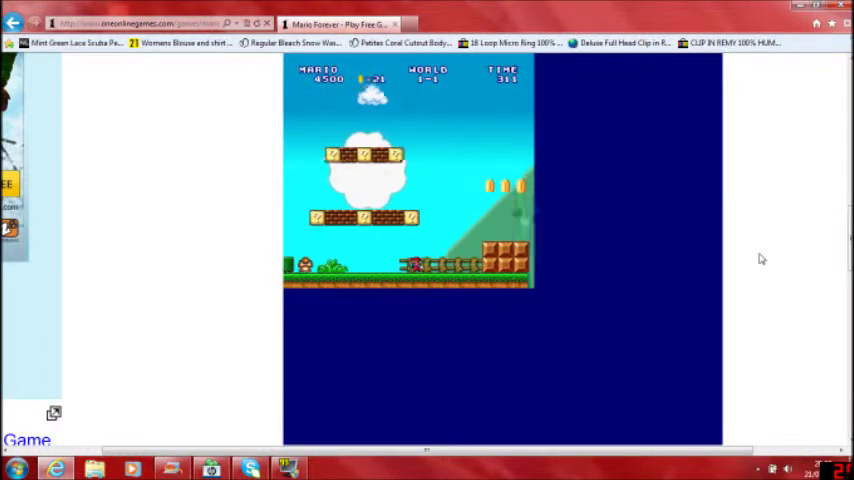
key("Right")
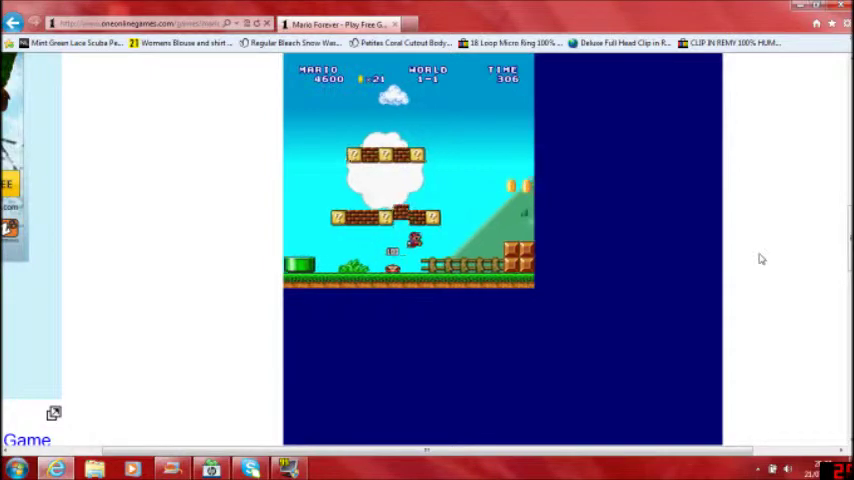
key("Up")
key("Left")
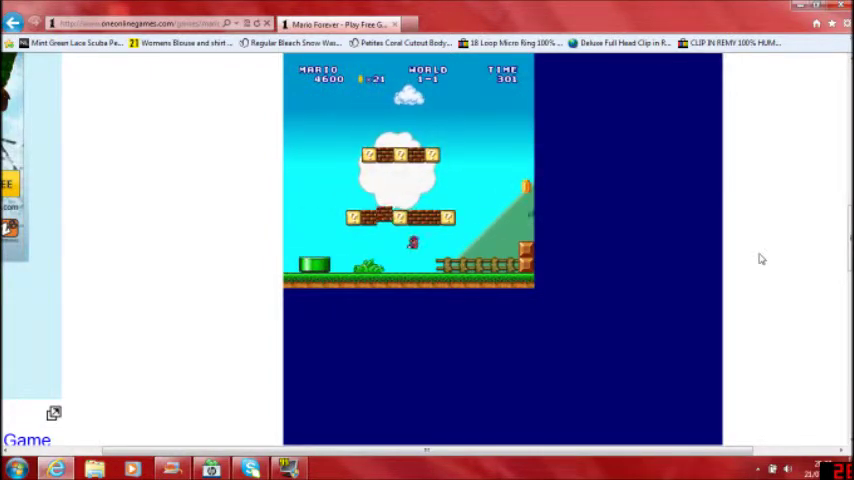
Bump the upper blocks for points, then jump off the platform heading right.
key("Up")
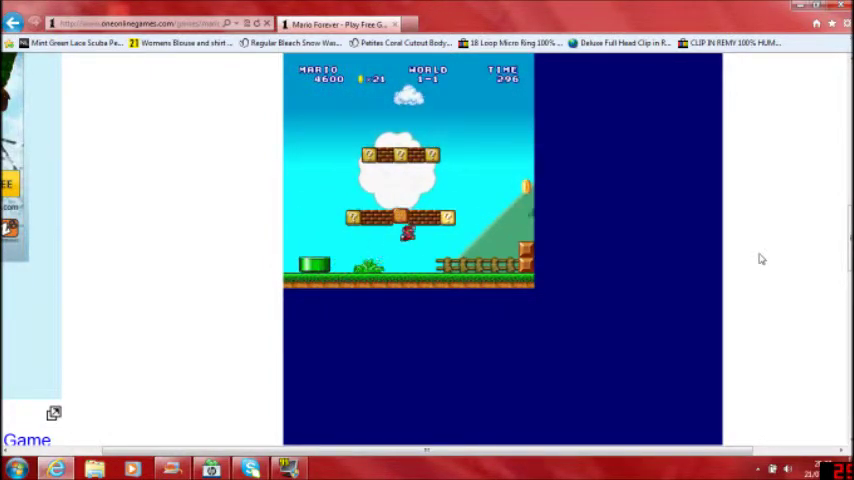
key("Up")
key("Right")
key("Up")
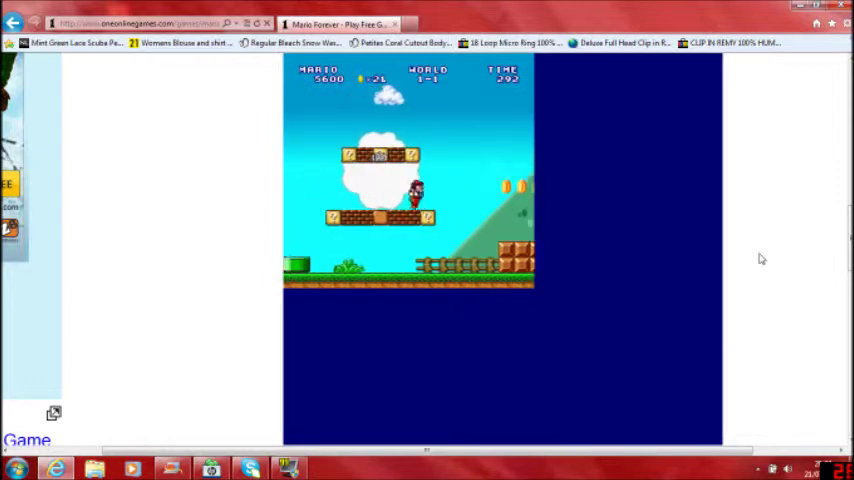
Collect coins running past the pipes and over the brick columns.
key("Right")
key("Up")
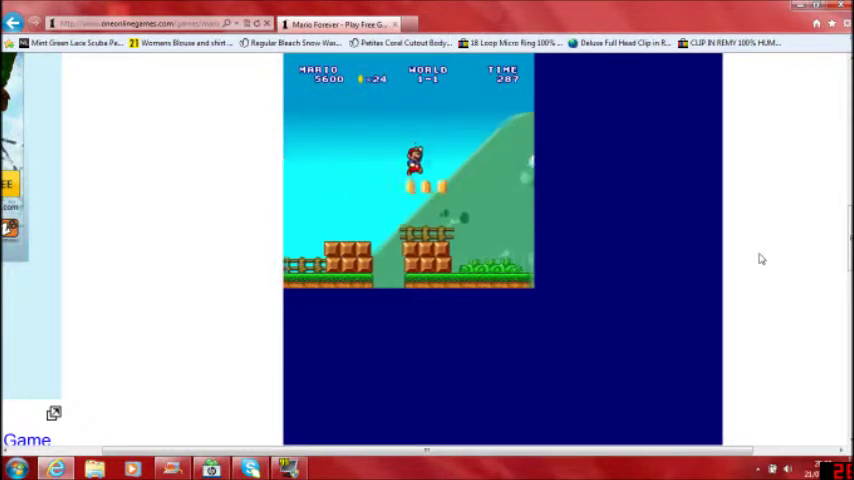
key("Right")
key("Right")
key("Up")
key("Right")
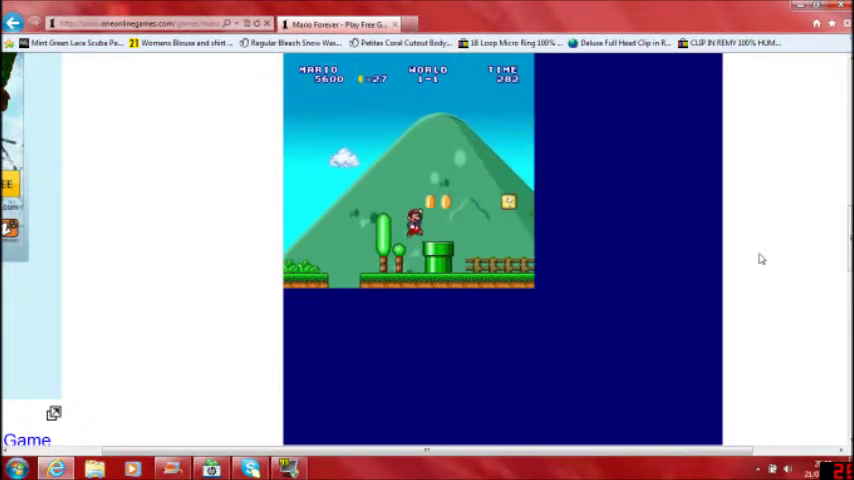
key("Right")
key("Right")
key("Right")
Grab the floating coins and those above the brick ledge while running along it.
key("Up")
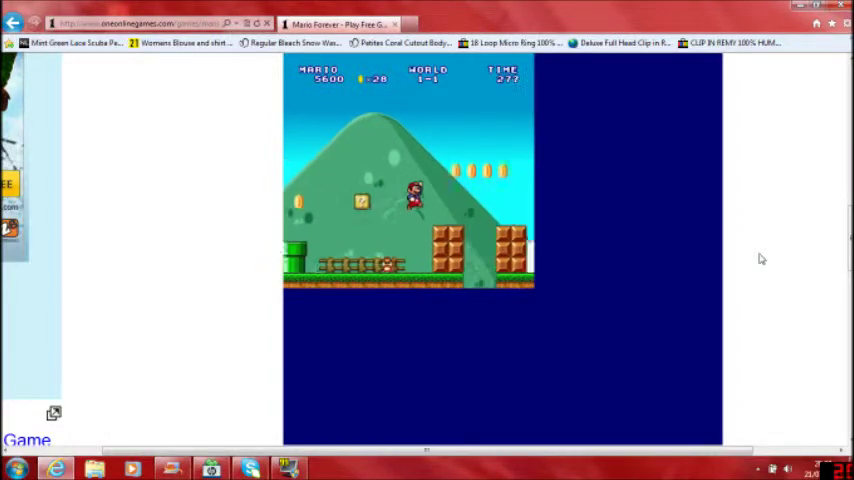
key("Right")
key("Right")
key("Up")
key("Right")
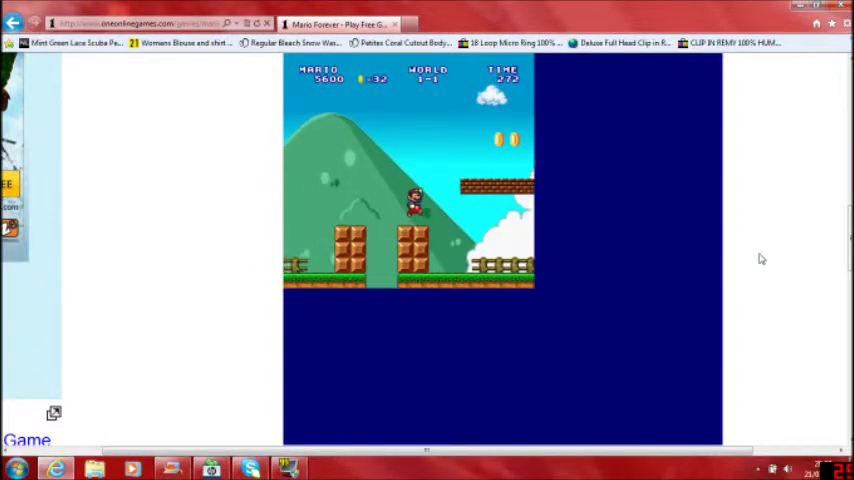
key("Right")
key("Up")
key("Right")
key("Up")
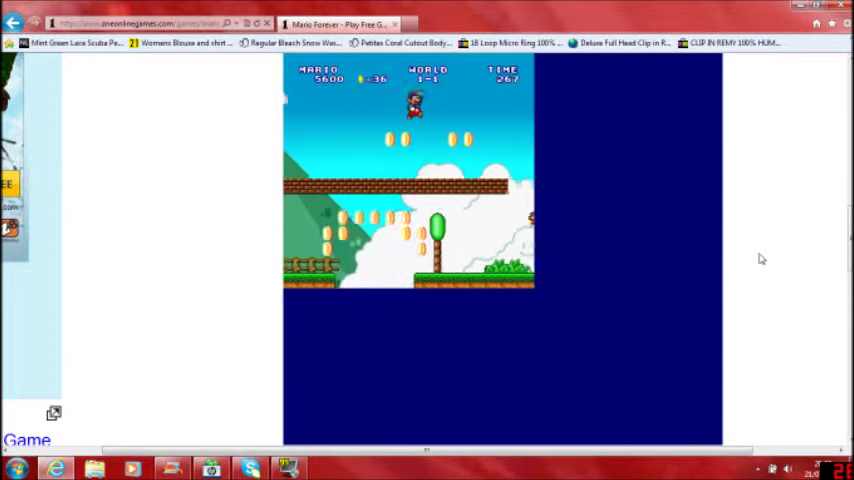
Cross the cloud area onto the tall pipe and collect the coins beyond it.
key("Right")
key("Right")
key("Up")
key("Right")
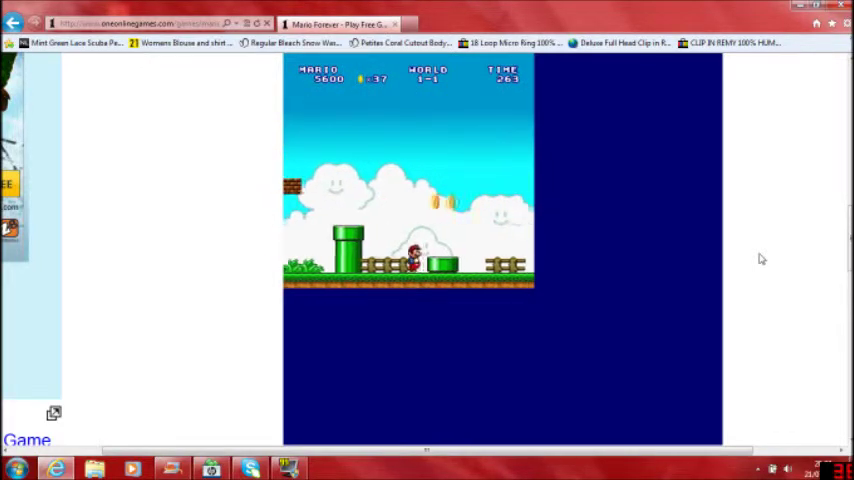
key("Right")
key("Up")
key("Right")
key("Up")
key("Right")
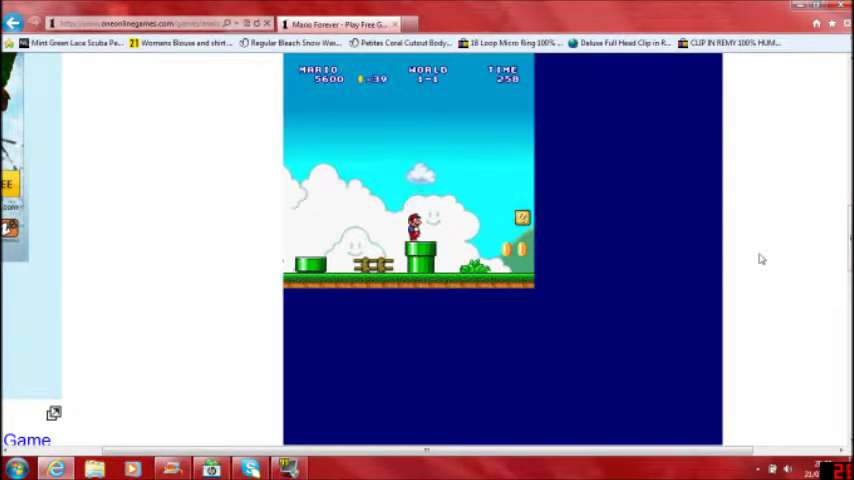
key("Right")
key("Right")
key("Right")
Collect coins on the way to the question blocks and hit one for points.
key("Right")
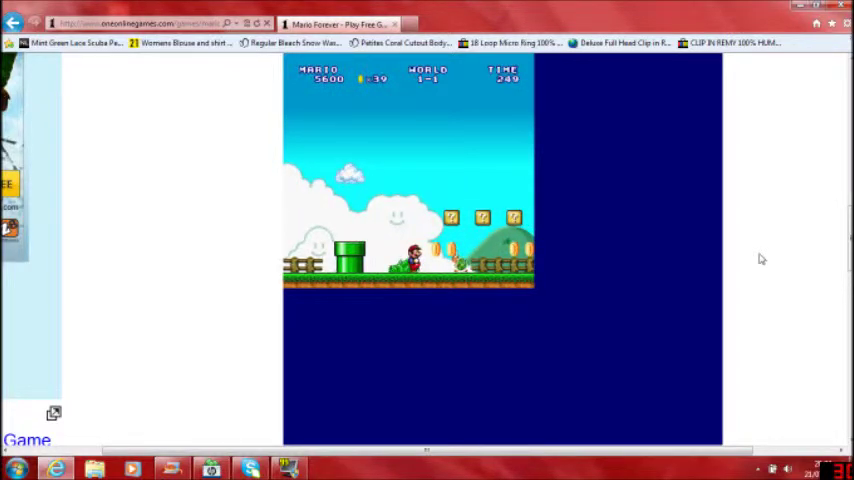
key("Right")
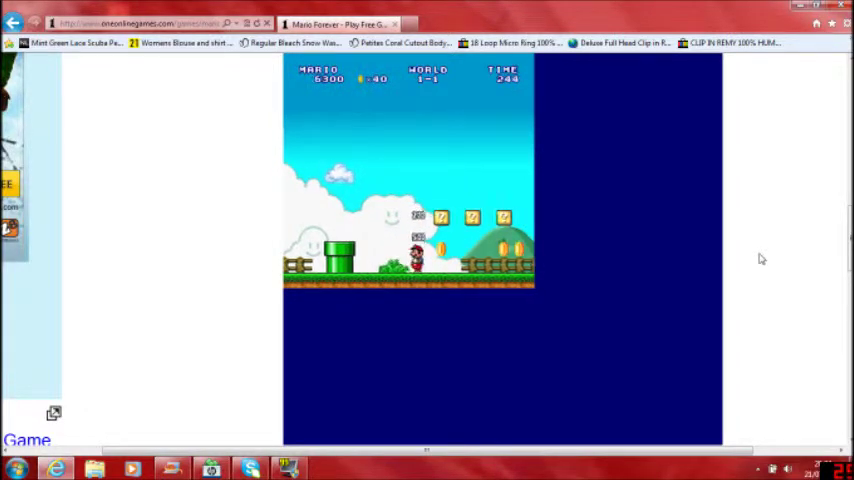
key("Right")
key("Right")
key("Right")
key("Right")
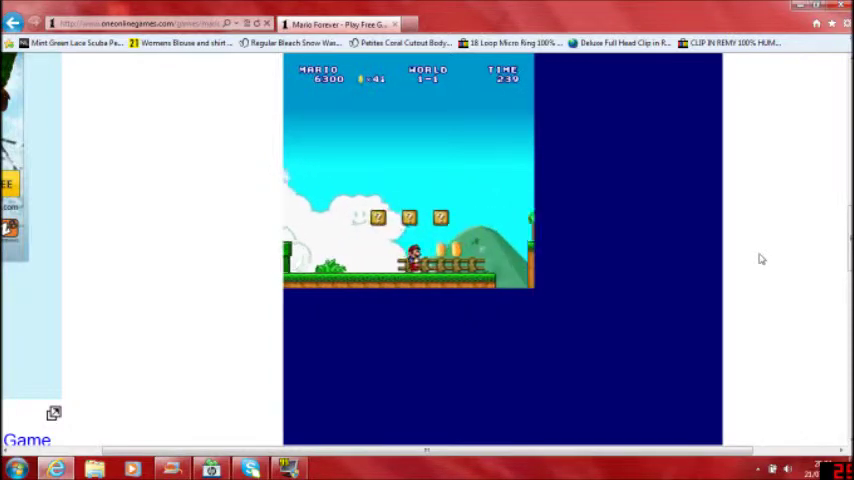
key("Right")
key("Left")
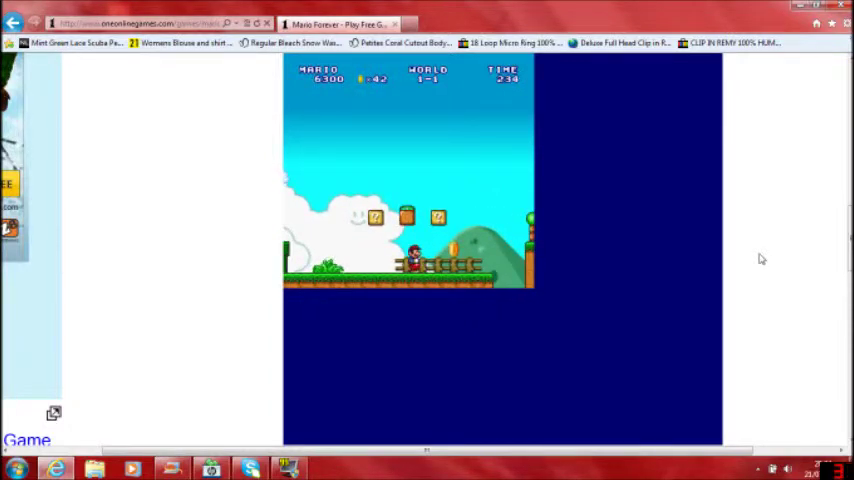
key("Right")
key("Up")
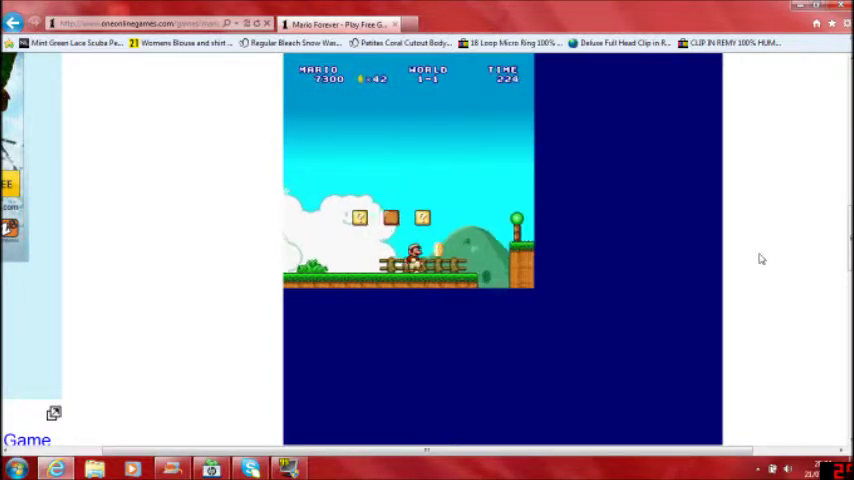
Run past the pipe and brick platform to the fence, reaching 7300 points and 47 coins, then lose a life.
key("Up")
key("Right")
key("Right")
key("Up")
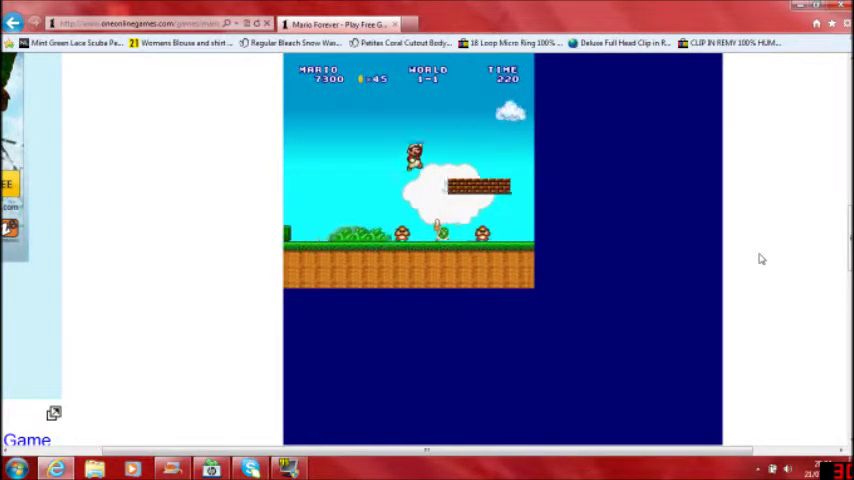
key("Up")
key("Right")
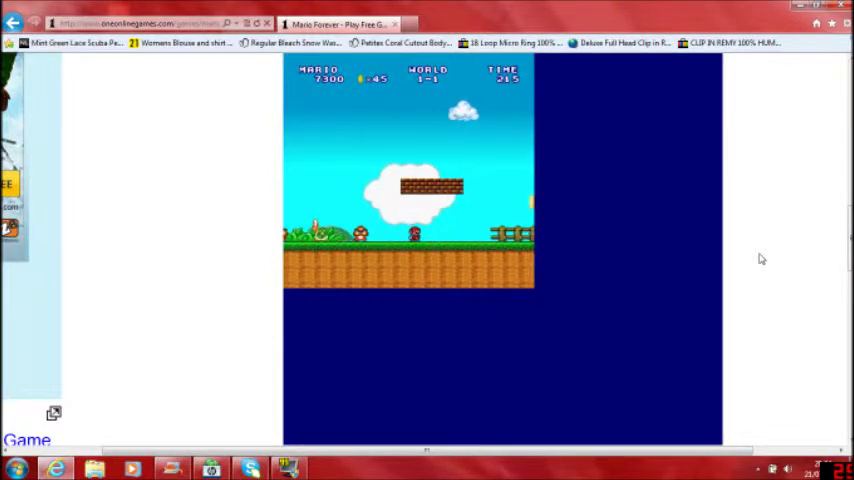
key("Up")
key("Right")
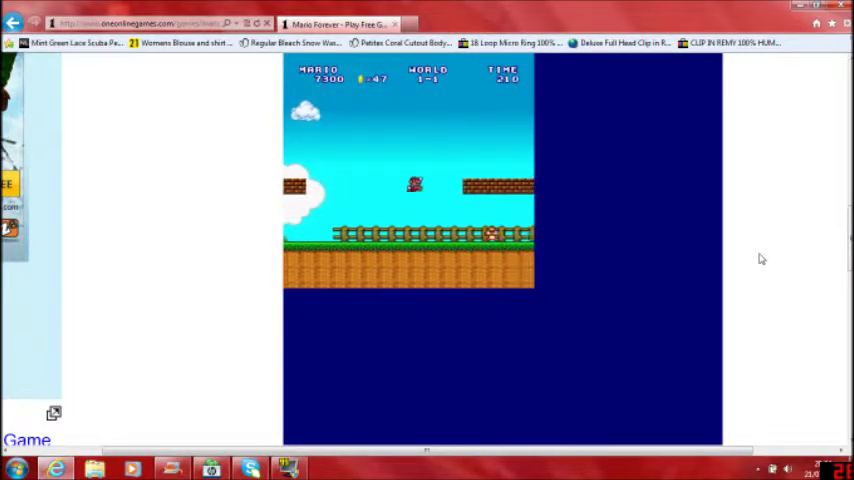
key("Up")
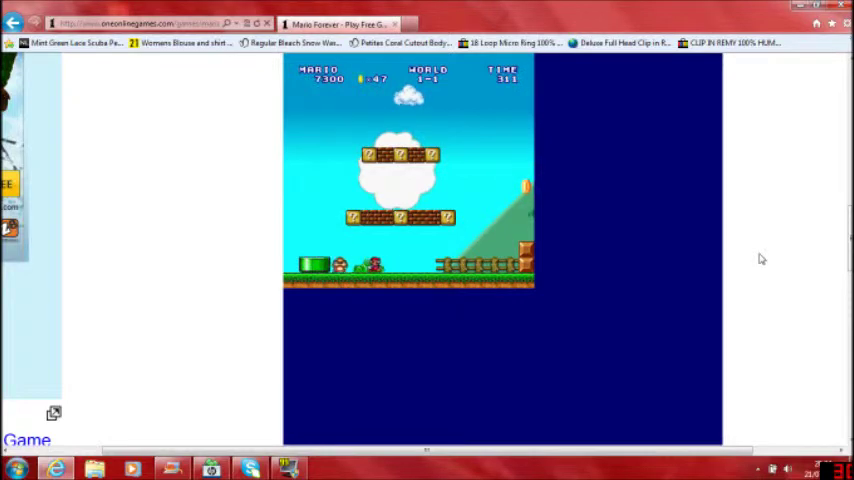
Bump a mushroom out of the opening blocks and collect it.
key("Right")
key("Up")
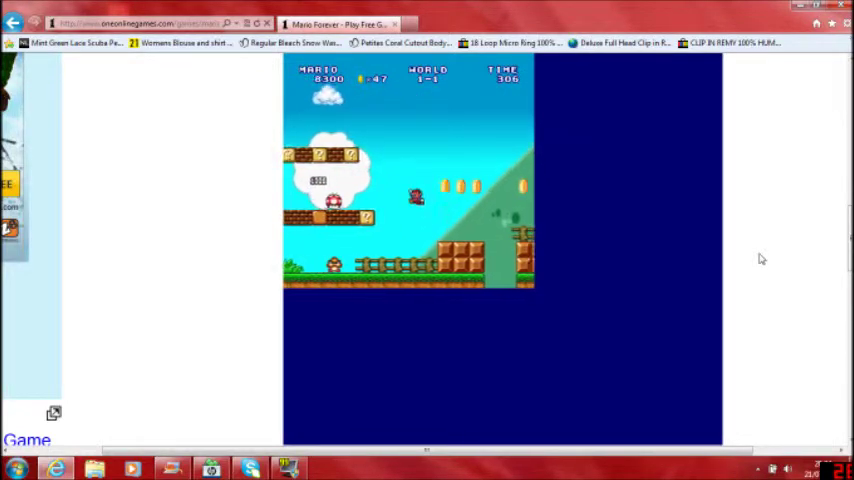
key("Left")
key("Up")
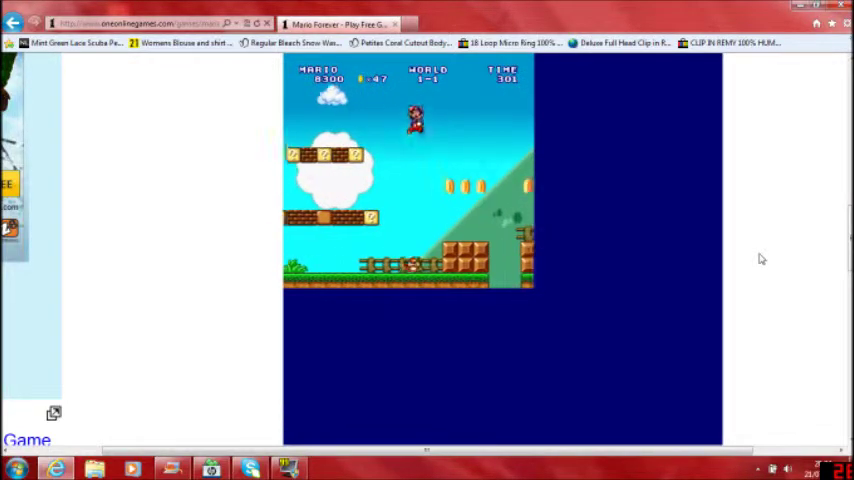
Run right across the gap toward the pipes, reaching 8400 points before Mario dies.
key("Right")
key("Up")
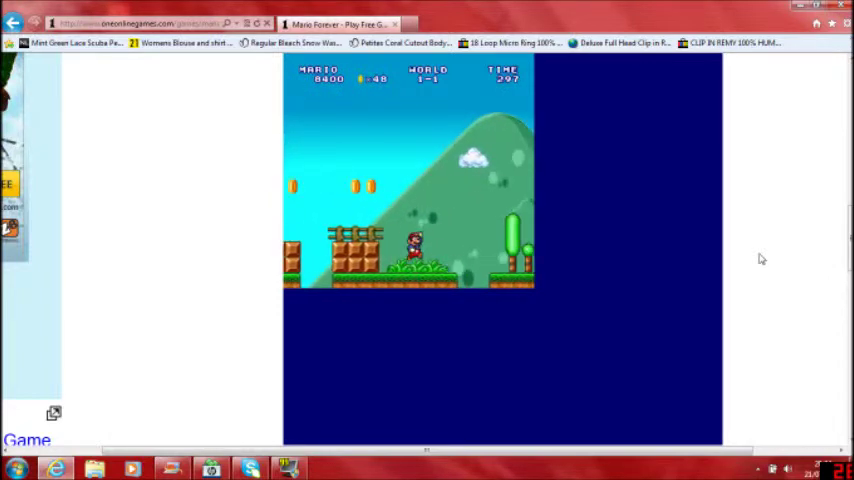
key("Right")
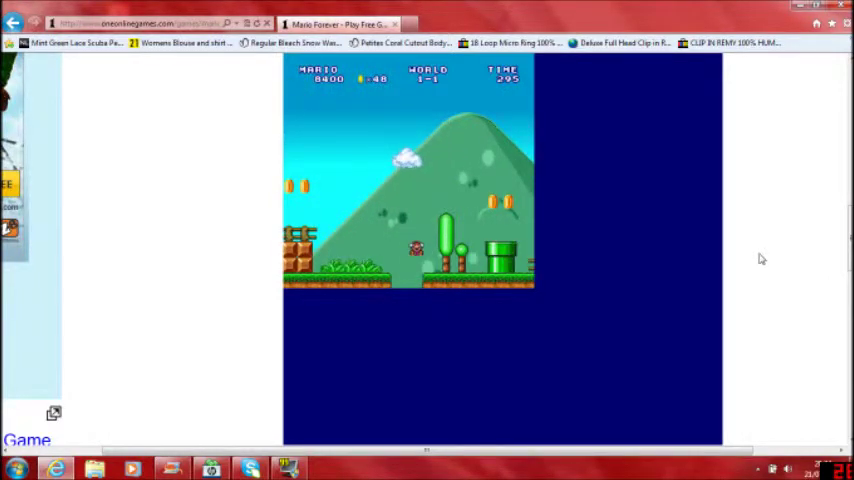
key("Down")
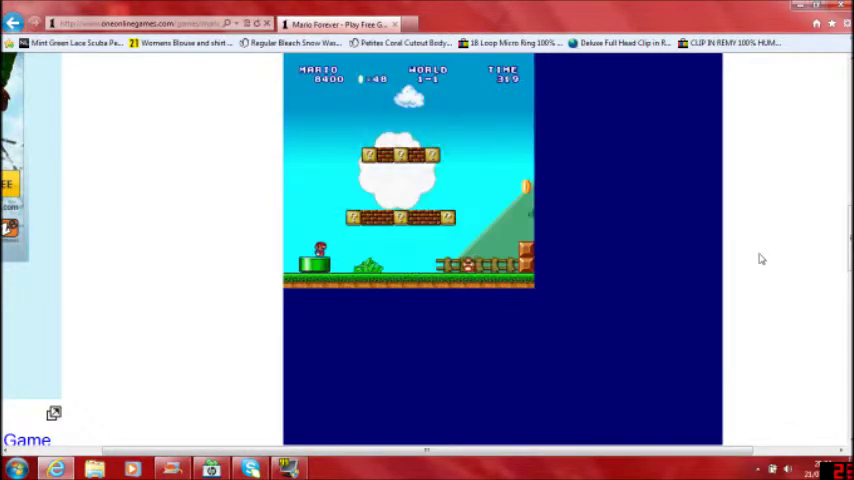